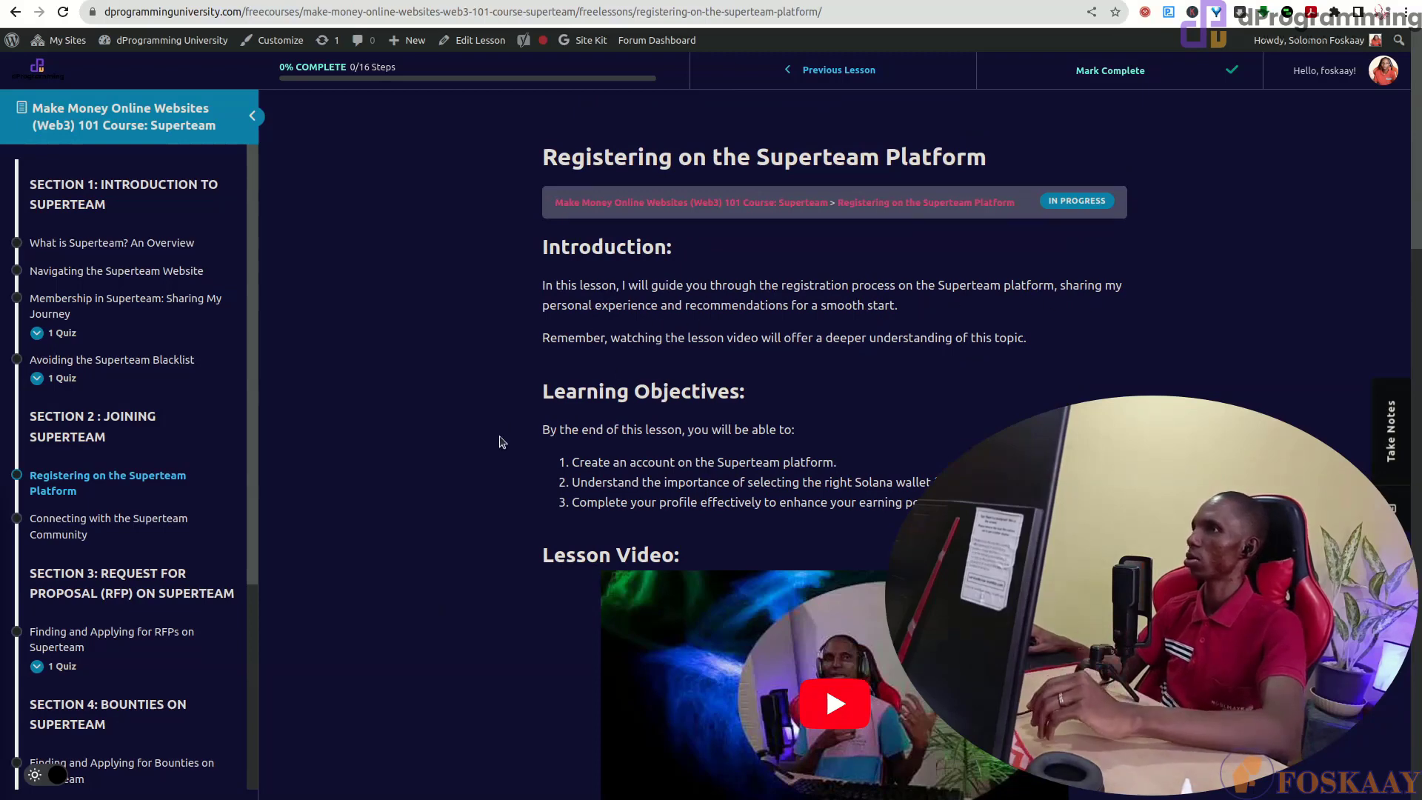
{"action": "scroll", "coordinate": [507, 414], "scroll_direction": "down", "scroll_amount": 2}
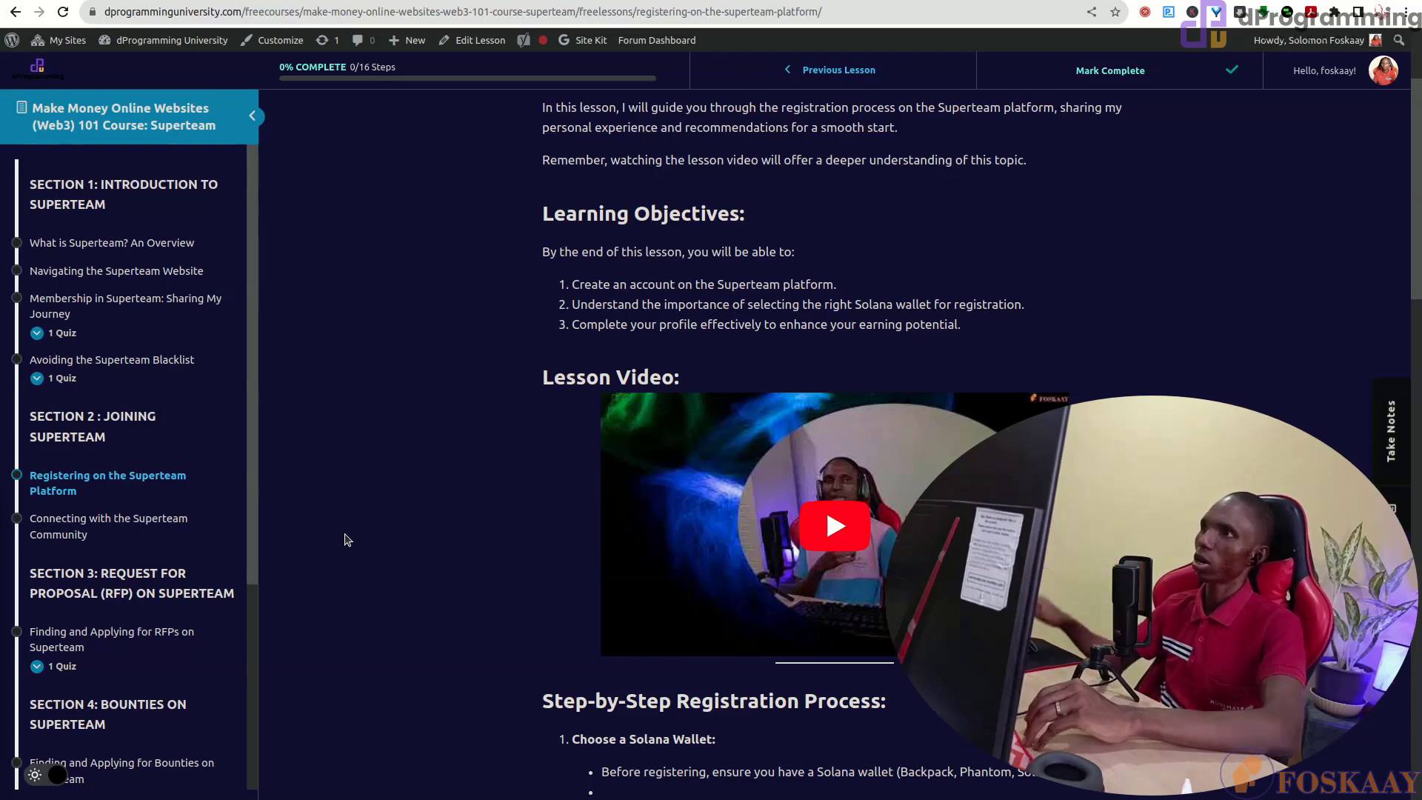
{"action": "scroll", "coordinate": [345, 540], "scroll_direction": "down", "scroll_amount": 1}
{"action": "scroll", "coordinate": [405, 532], "scroll_direction": "down", "scroll_amount": 1}
{"action": "scroll", "coordinate": [405, 533], "scroll_direction": "down", "scroll_amount": 2}
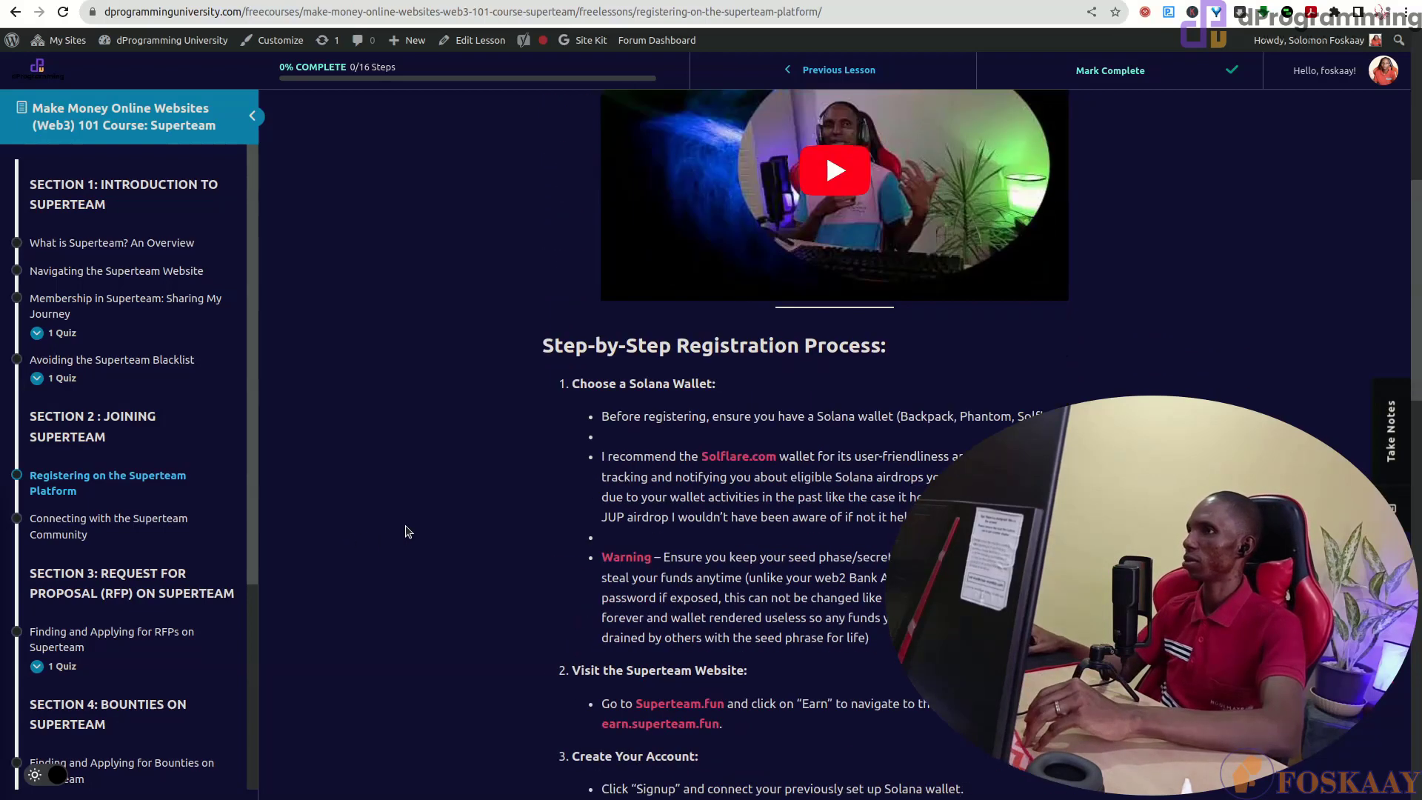
{"action": "scroll", "coordinate": [406, 533], "scroll_direction": "down", "scroll_amount": 2}
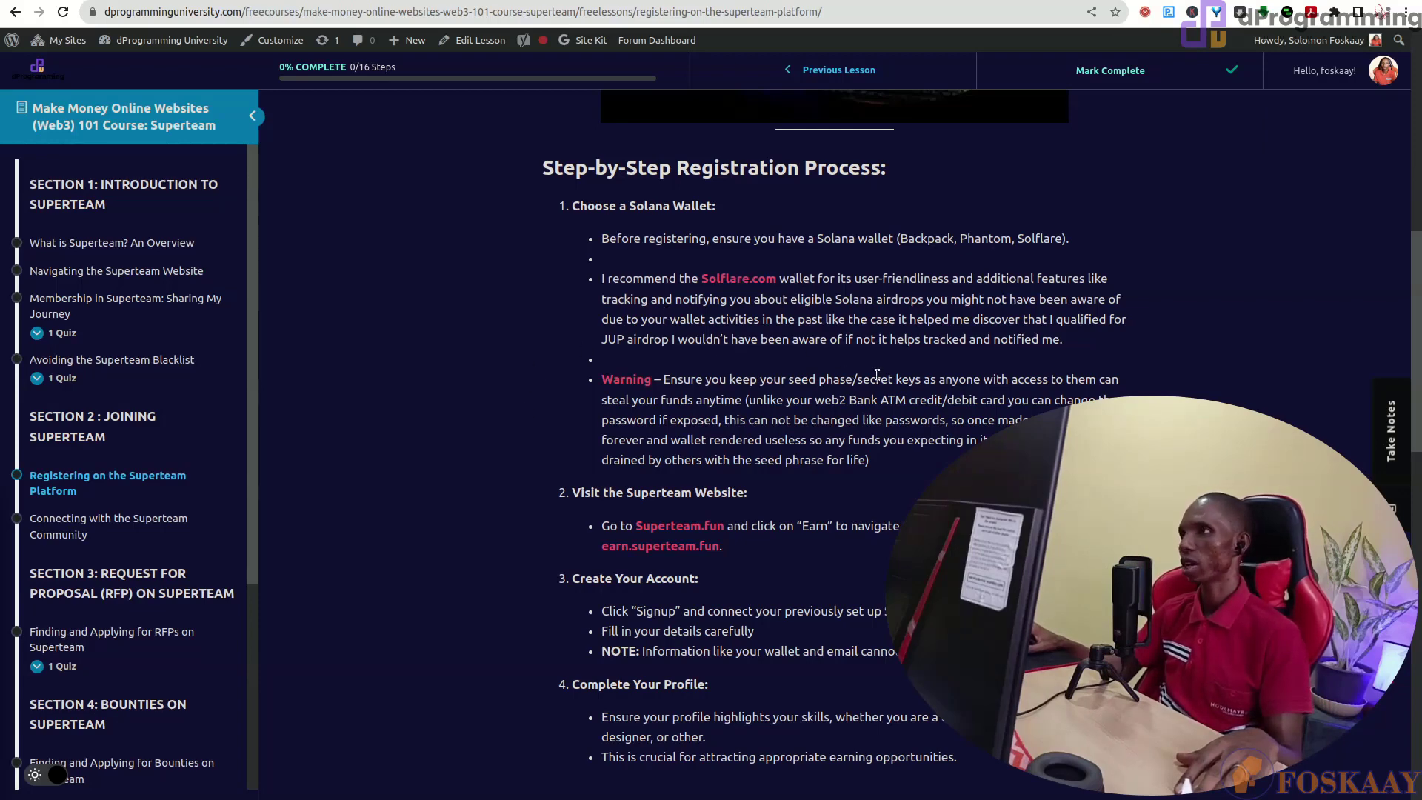
{"action": "scroll", "coordinate": [761, 396], "scroll_direction": "down", "scroll_amount": 2}
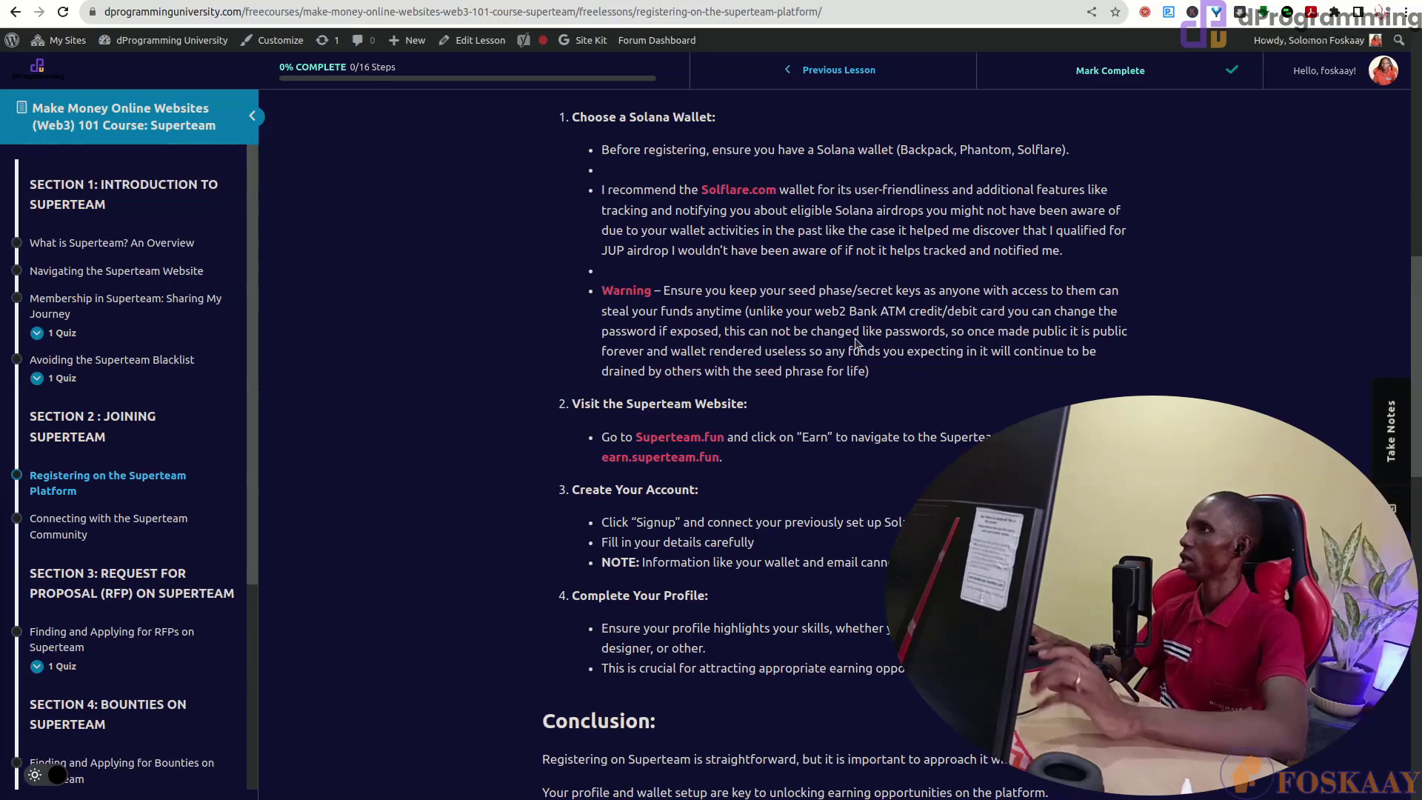
{"action": "scroll", "coordinate": [499, 363], "scroll_direction": "down", "scroll_amount": 2}
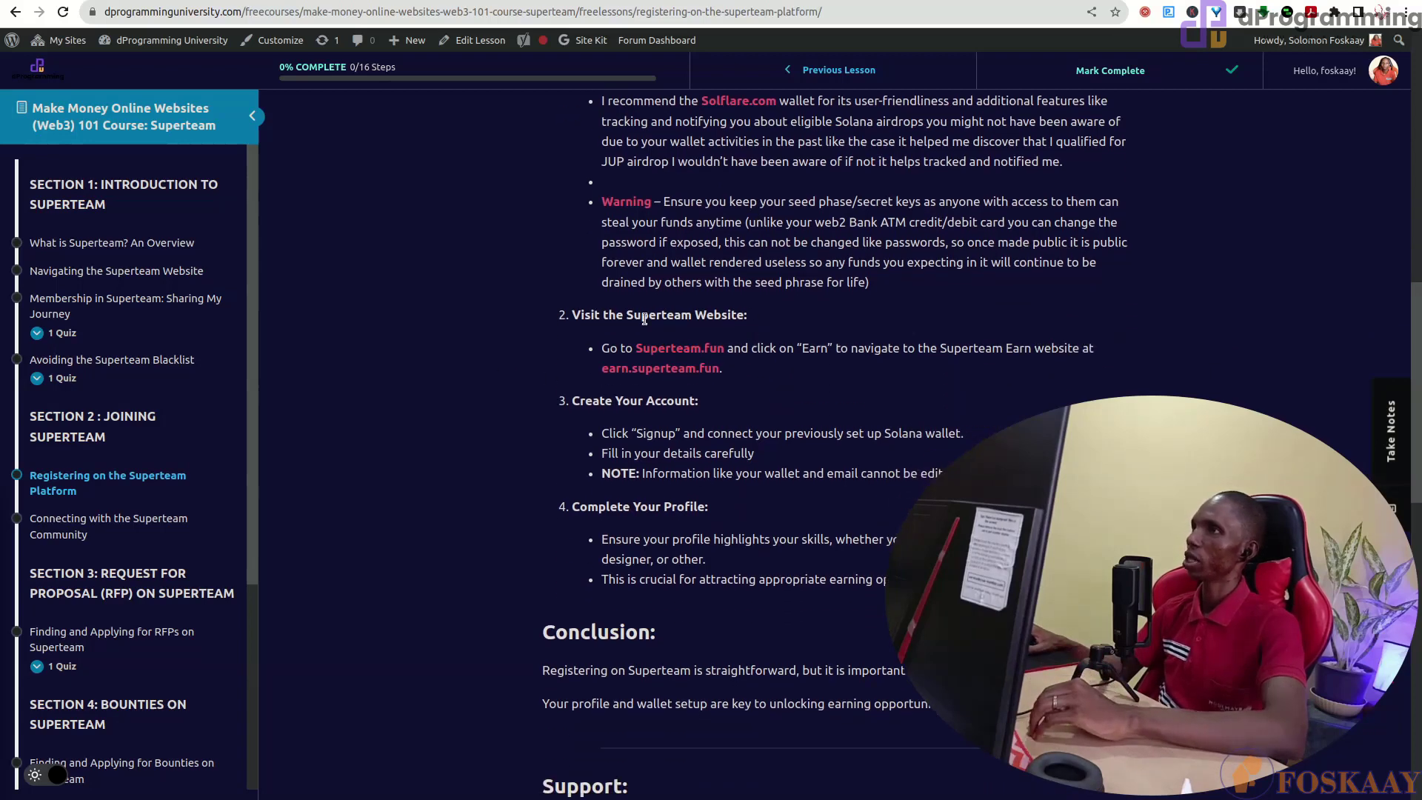
Copy the Superteam.fun link address from the lesson and switch to the Solflare wallet tab
{"action": "right_click", "coordinate": [664, 347]}
{"action": "left_click", "coordinate": [738, 465]}
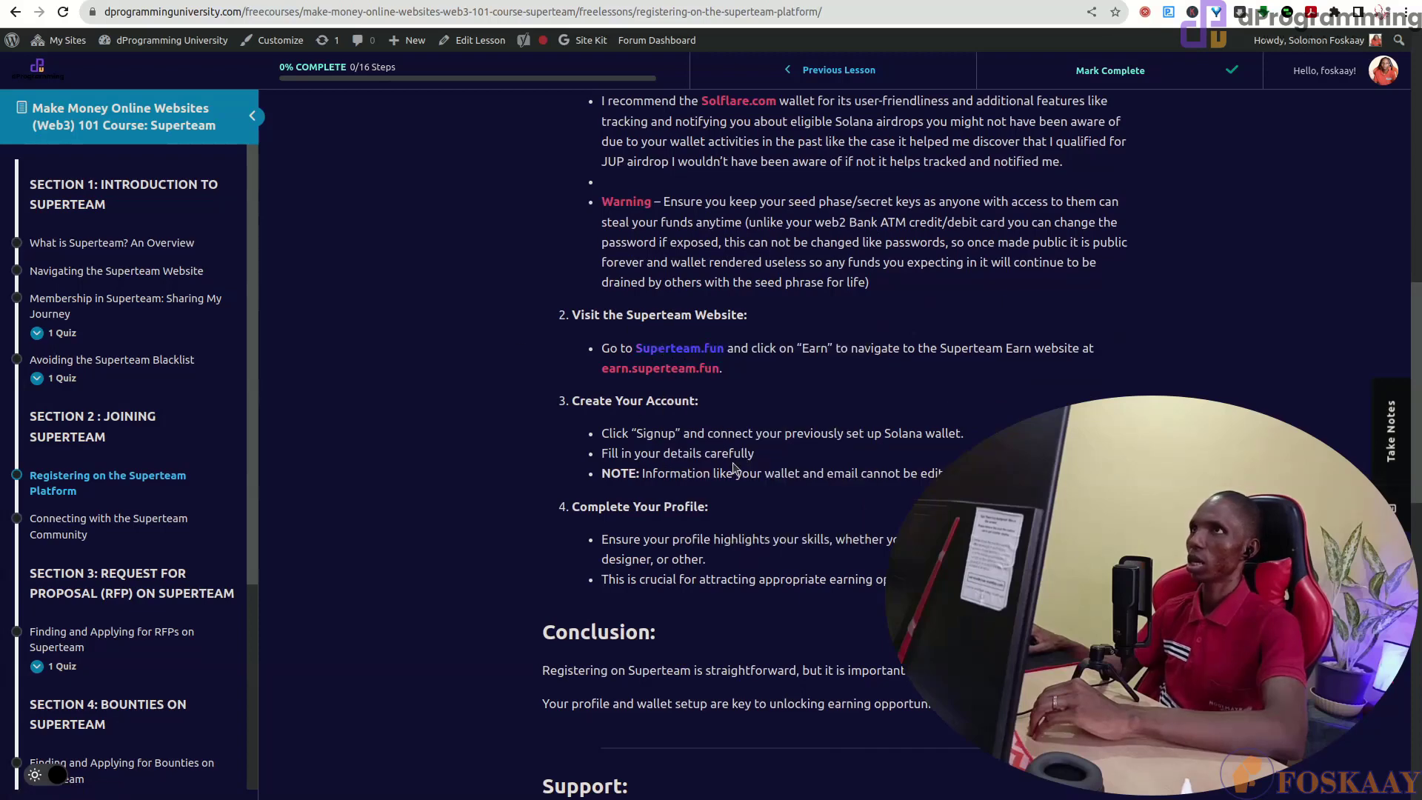
{"action": "left_click", "coordinate": [892, 8]}
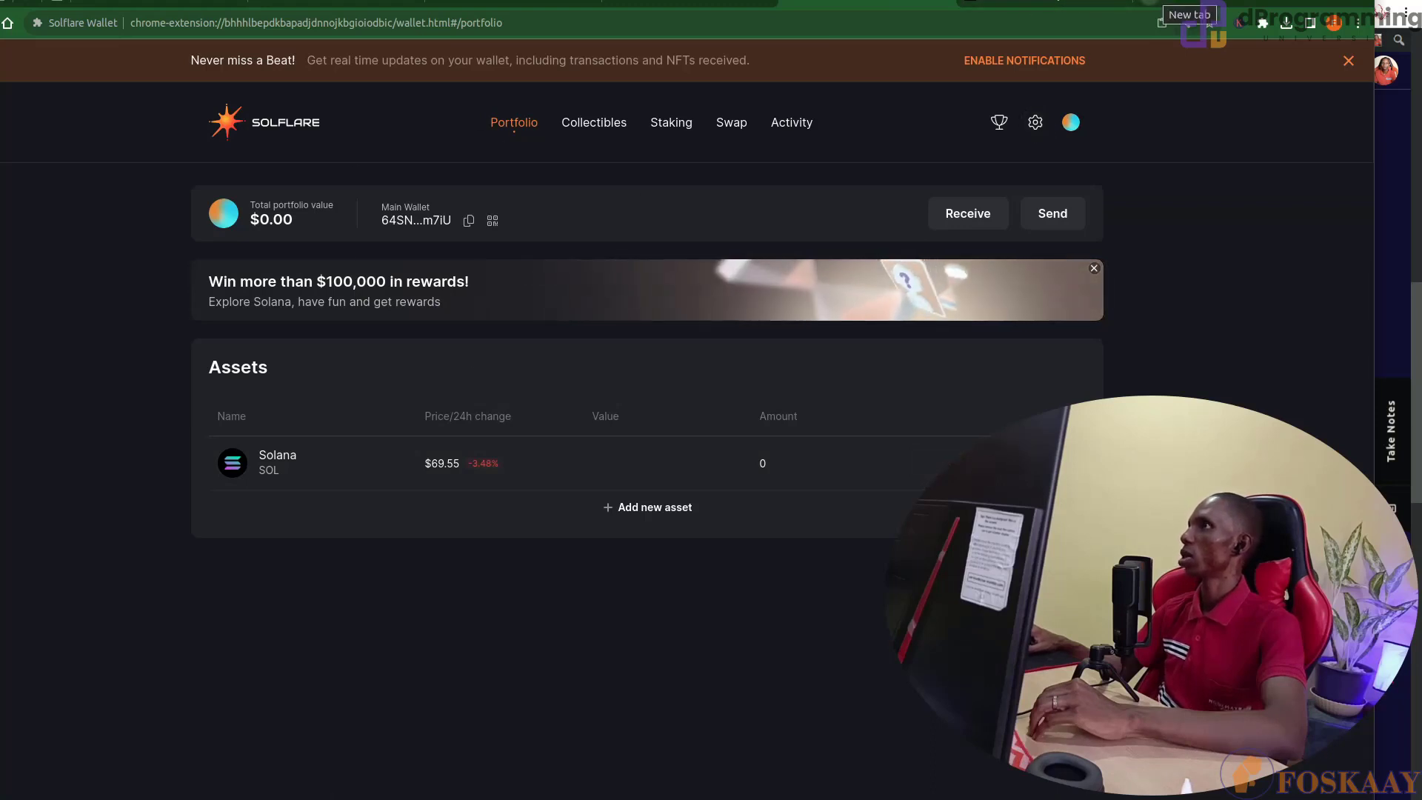
Switch browser tabs over to the superteam.fun website
{"action": "key", "text": "ctrl+Tab"}
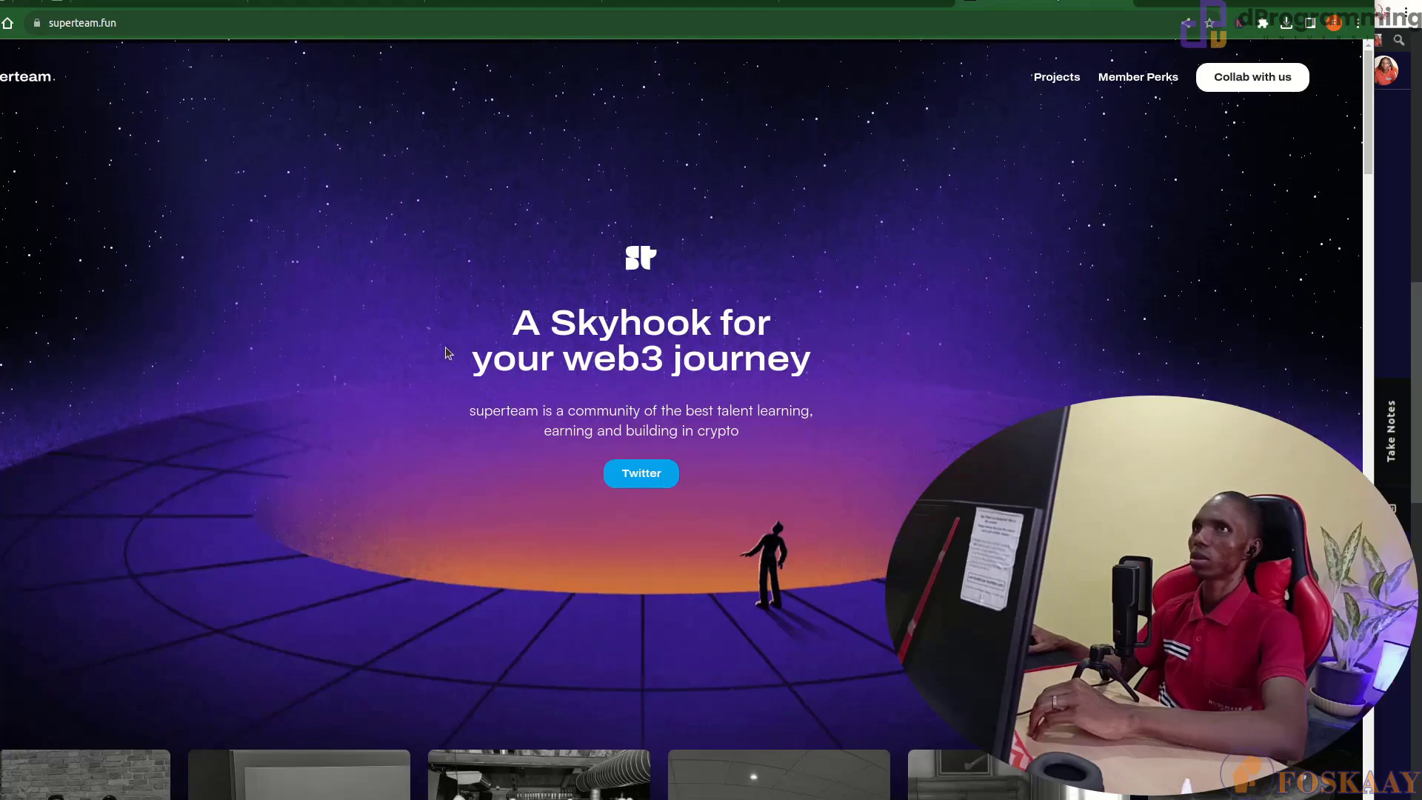
{"action": "scroll", "coordinate": [431, 414], "scroll_direction": "down", "scroll_amount": 4}
{"action": "scroll", "coordinate": [429, 423], "scroll_direction": "down", "scroll_amount": 2}
{"action": "scroll", "coordinate": [429, 423], "scroll_direction": "down", "scroll_amount": 4}
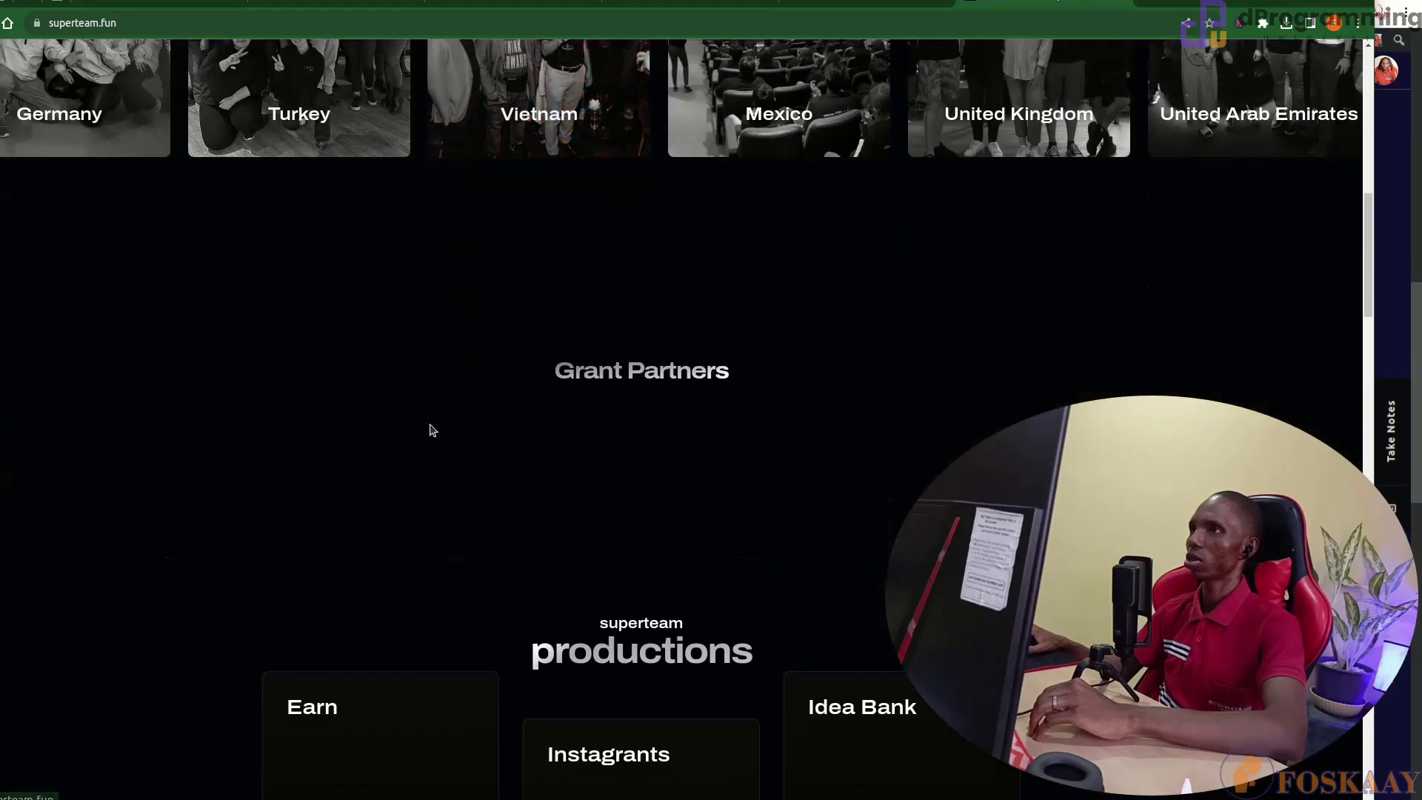
{"action": "scroll", "coordinate": [411, 434], "scroll_direction": "down", "scroll_amount": 3}
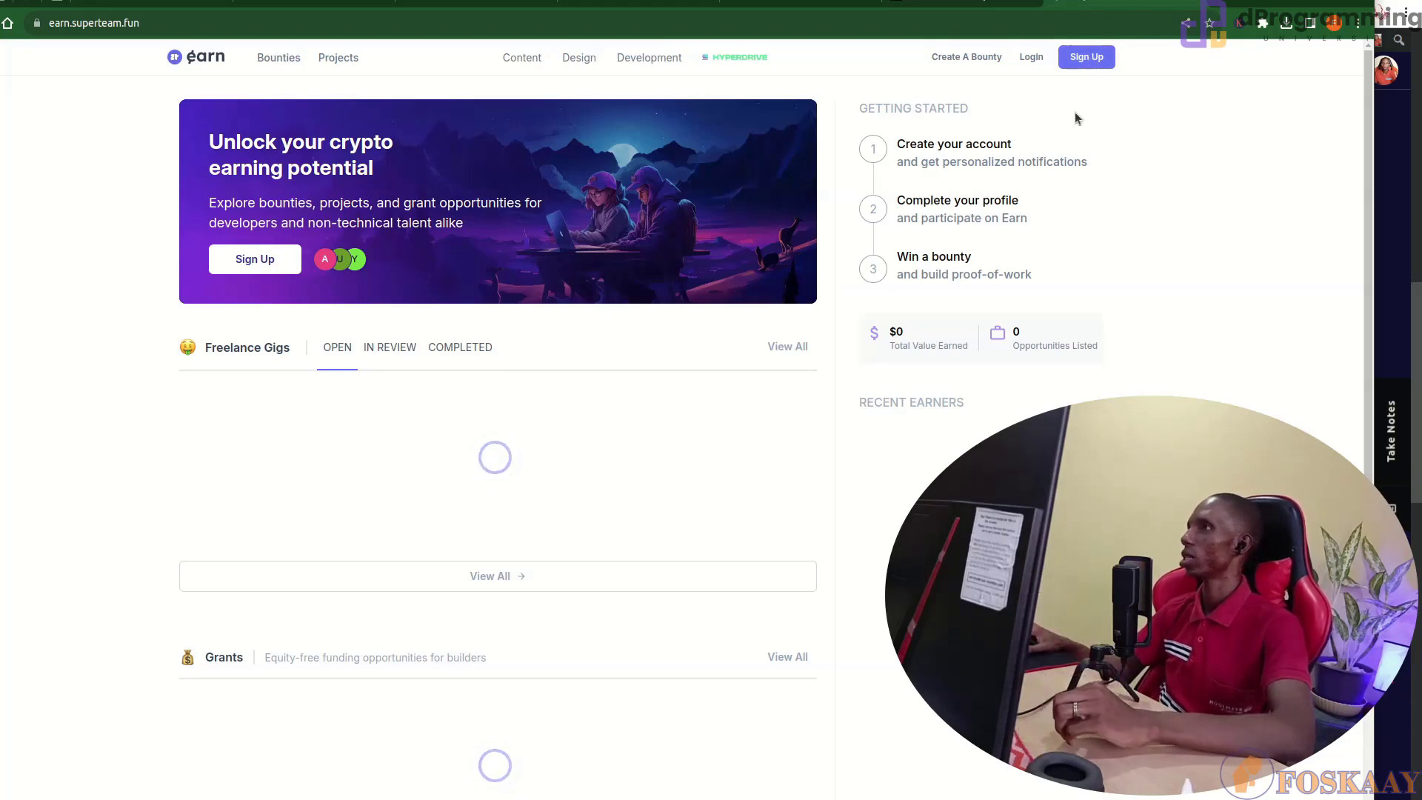
Begin Sign Up with Solflare as the wallet and drag its connection request into view
{"action": "left_click", "coordinate": [1089, 58]}
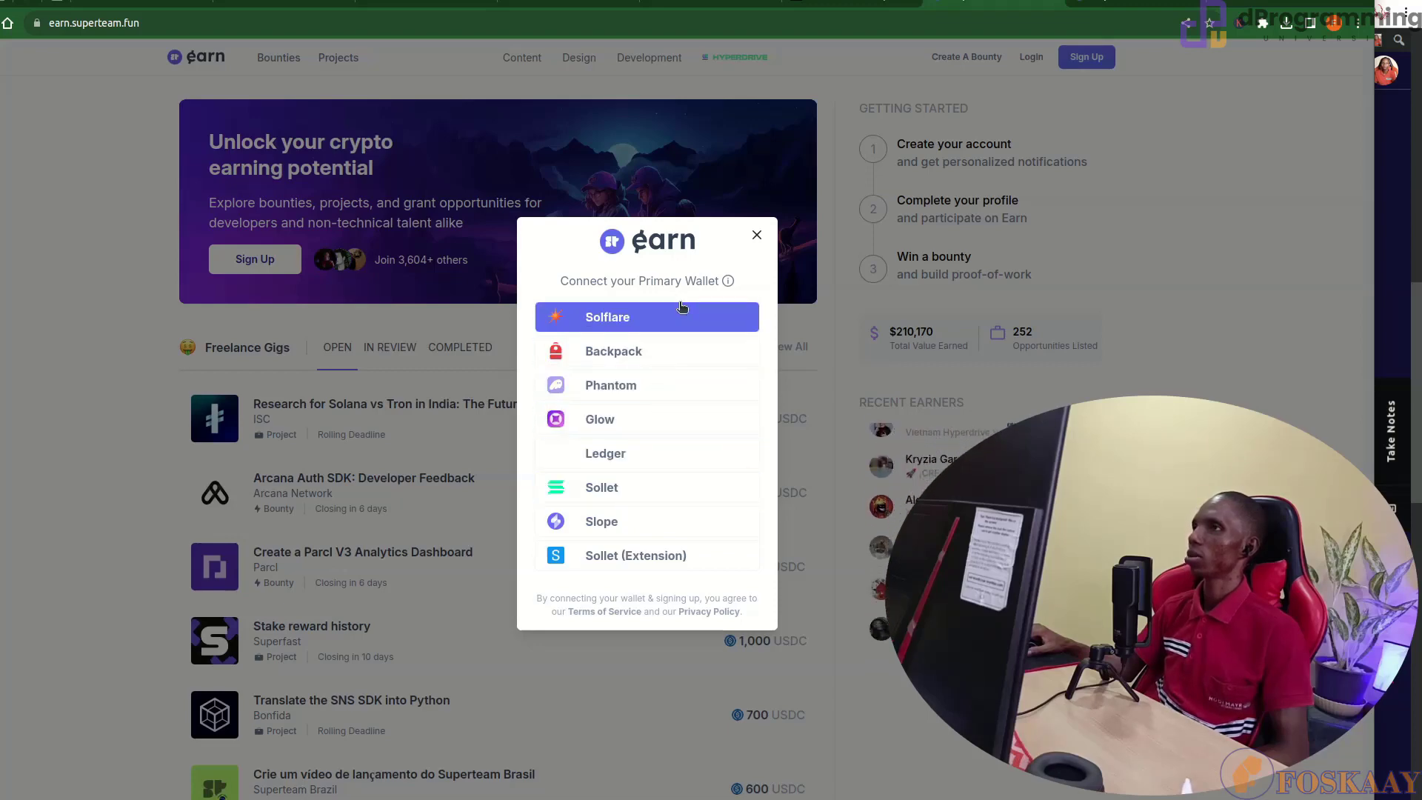
{"action": "left_click", "coordinate": [650, 320]}
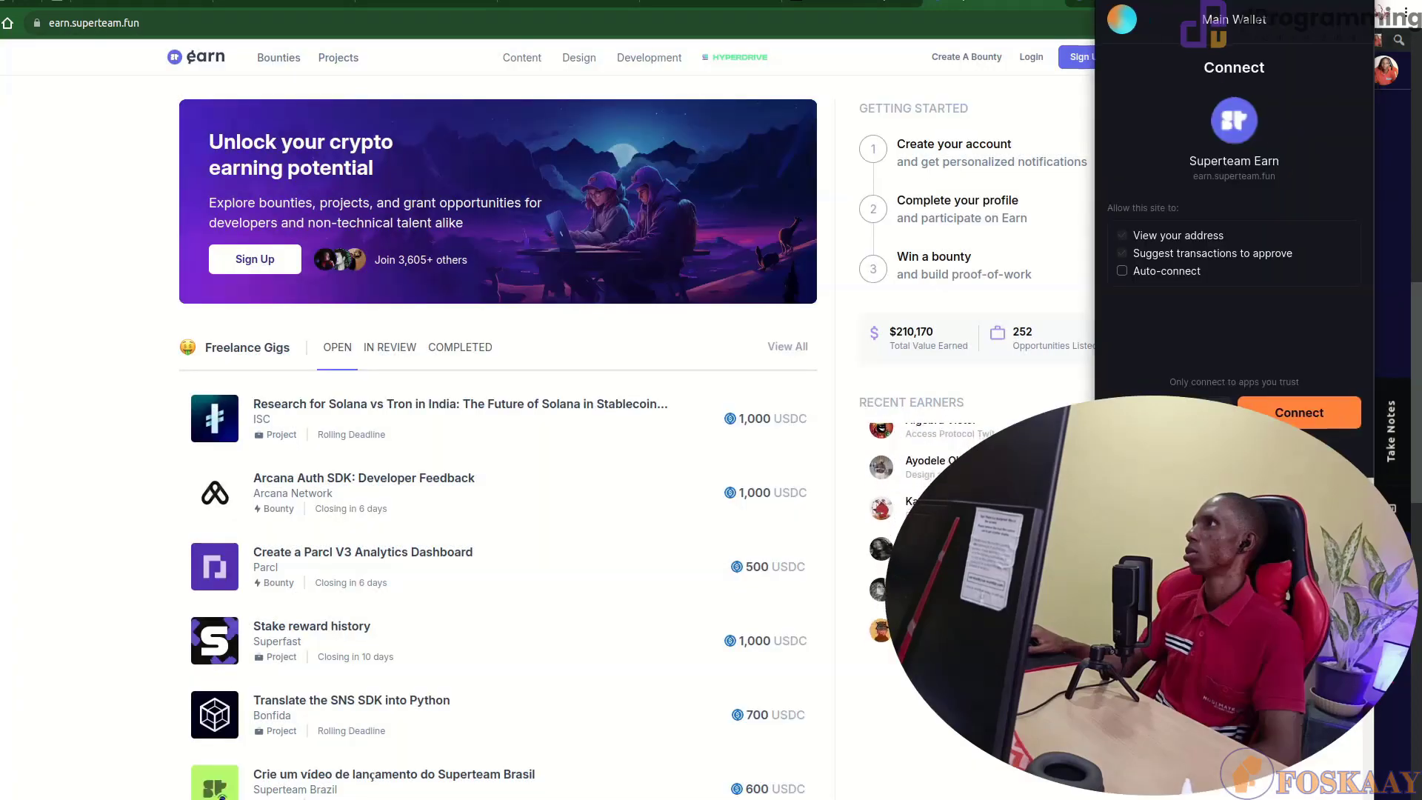
{"action": "left_click_drag", "start_coordinate": [1257, 3], "coordinate": [700, 61]}
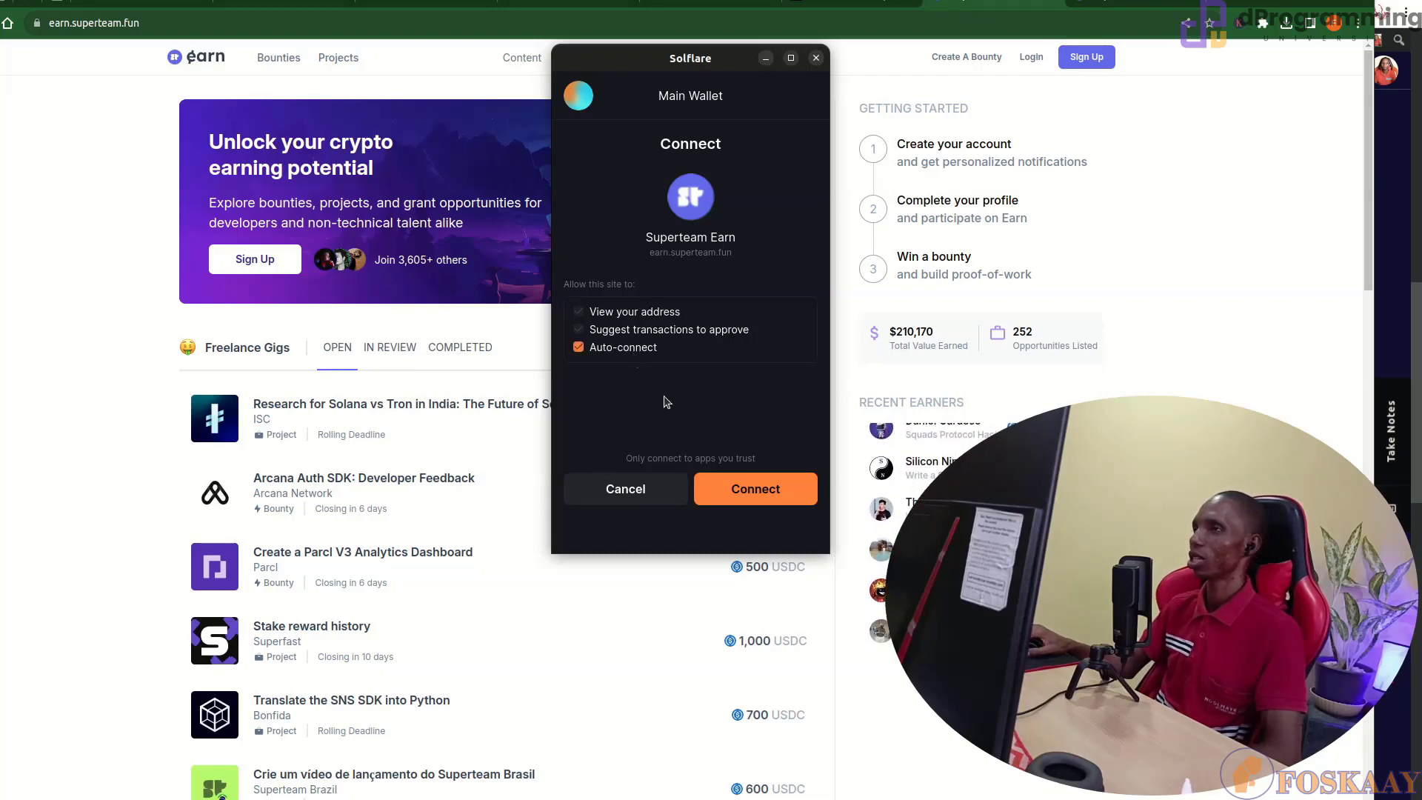
{"action": "left_click", "coordinate": [734, 505]}
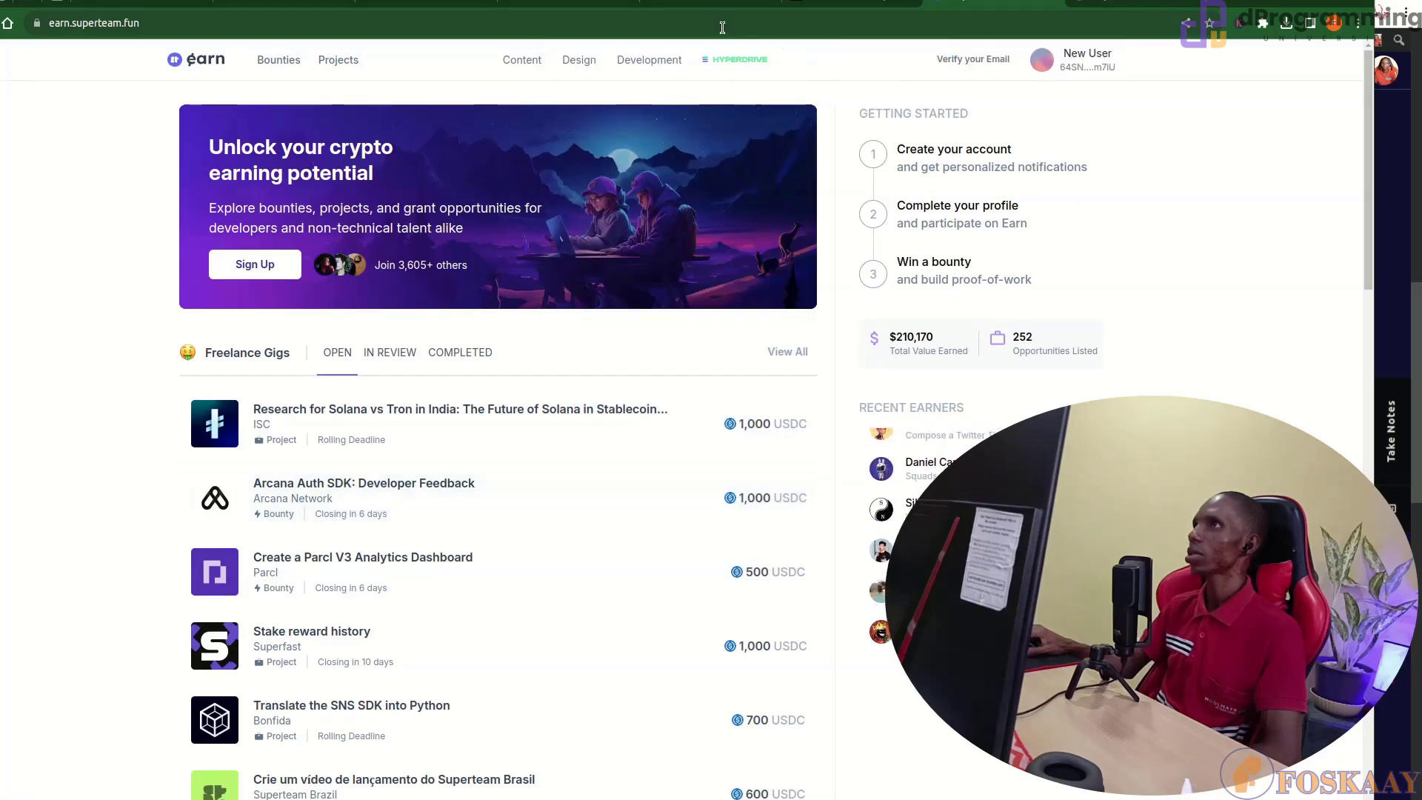
{"action": "left_click", "coordinate": [855, 5]}
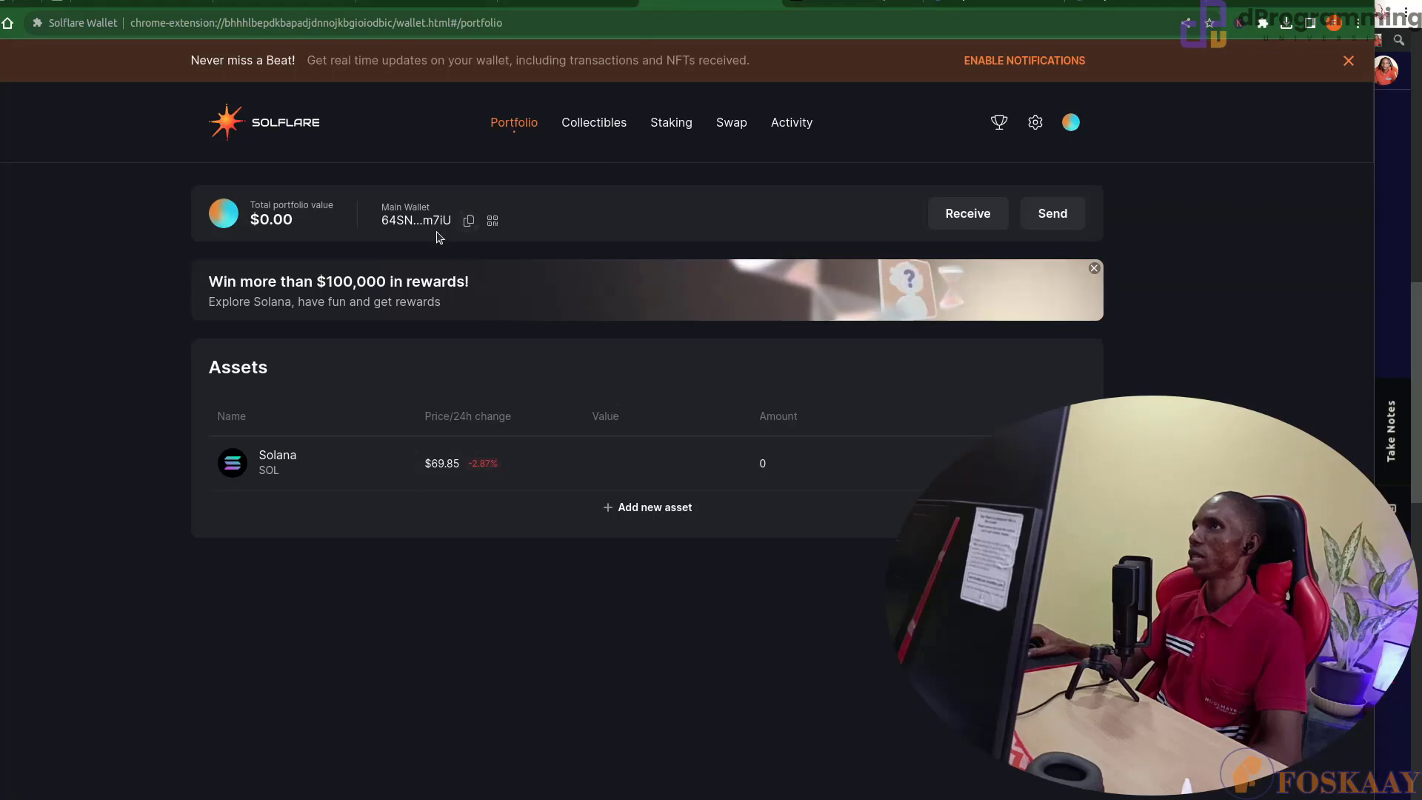
{"action": "left_click", "coordinate": [972, 4]}
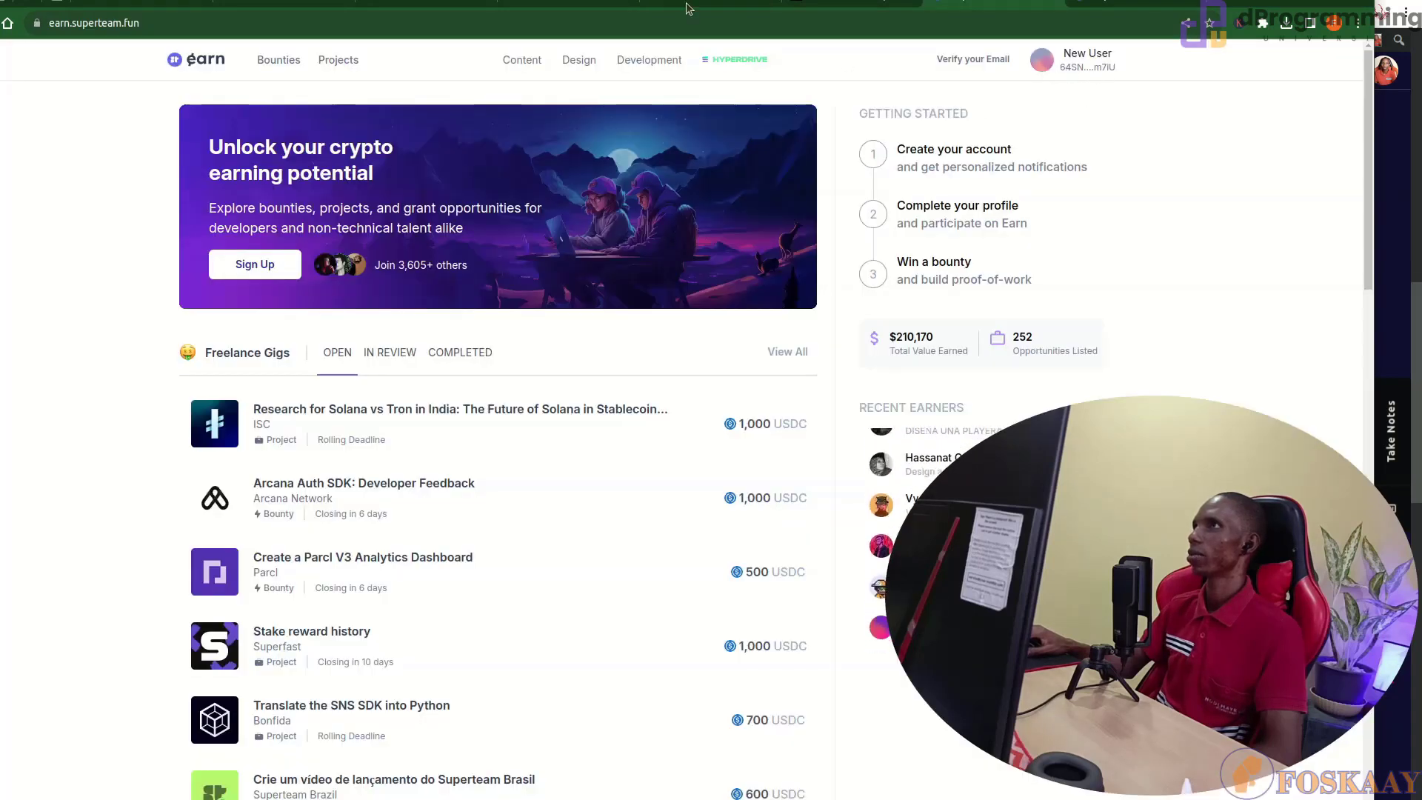
{"action": "left_click", "coordinate": [974, 8]}
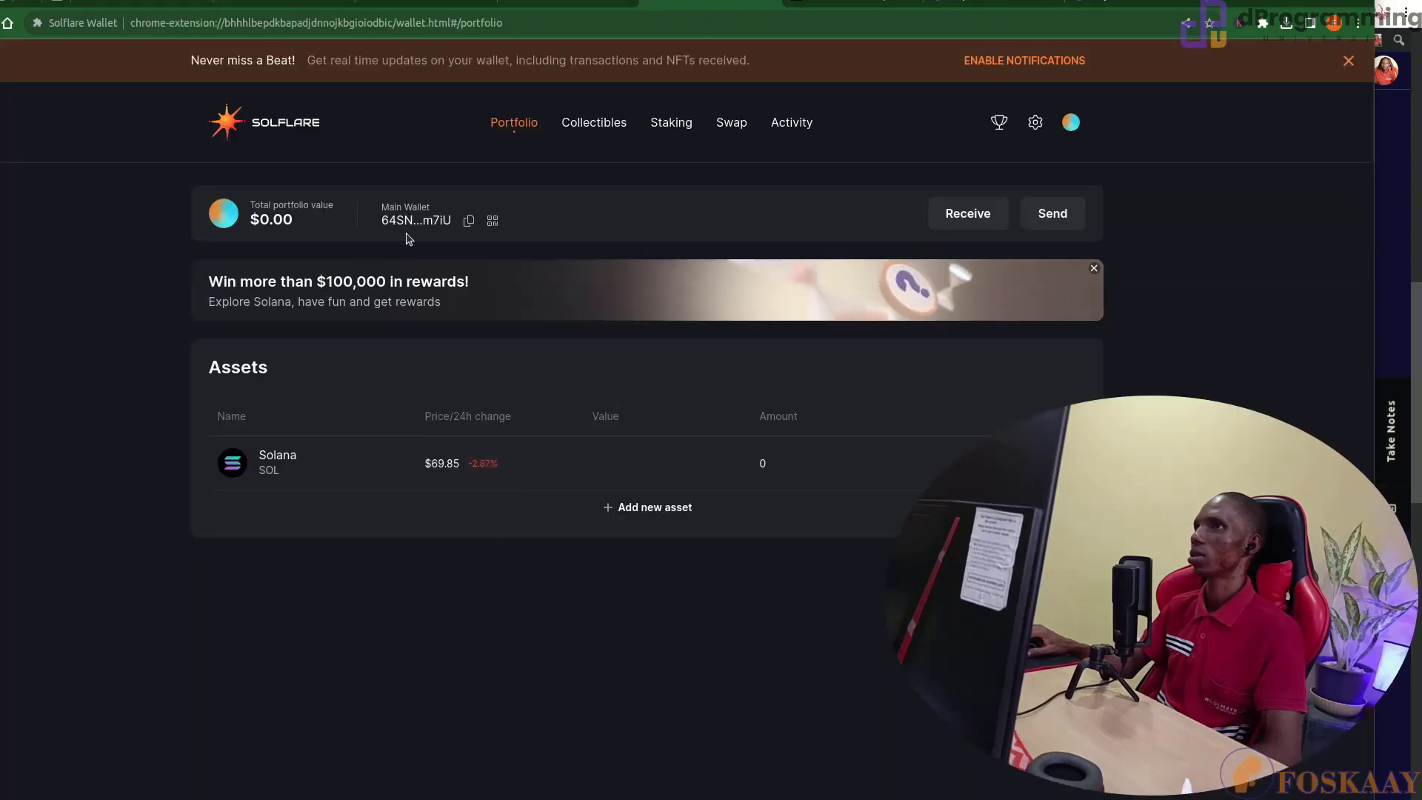
{"action": "left_click", "coordinate": [973, 9]}
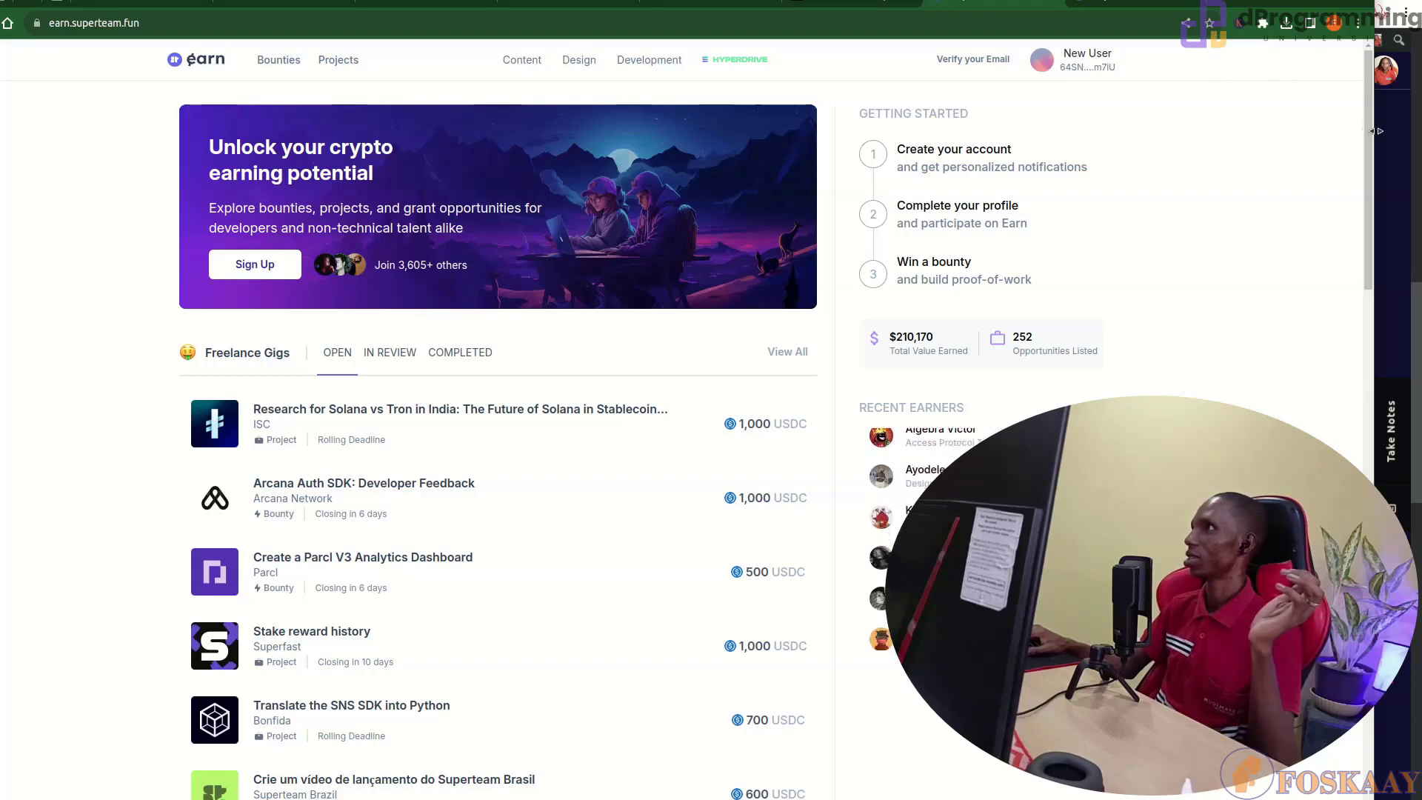
{"action": "left_click", "coordinate": [1079, 67]}
{"action": "left_click", "coordinate": [1076, 67]}
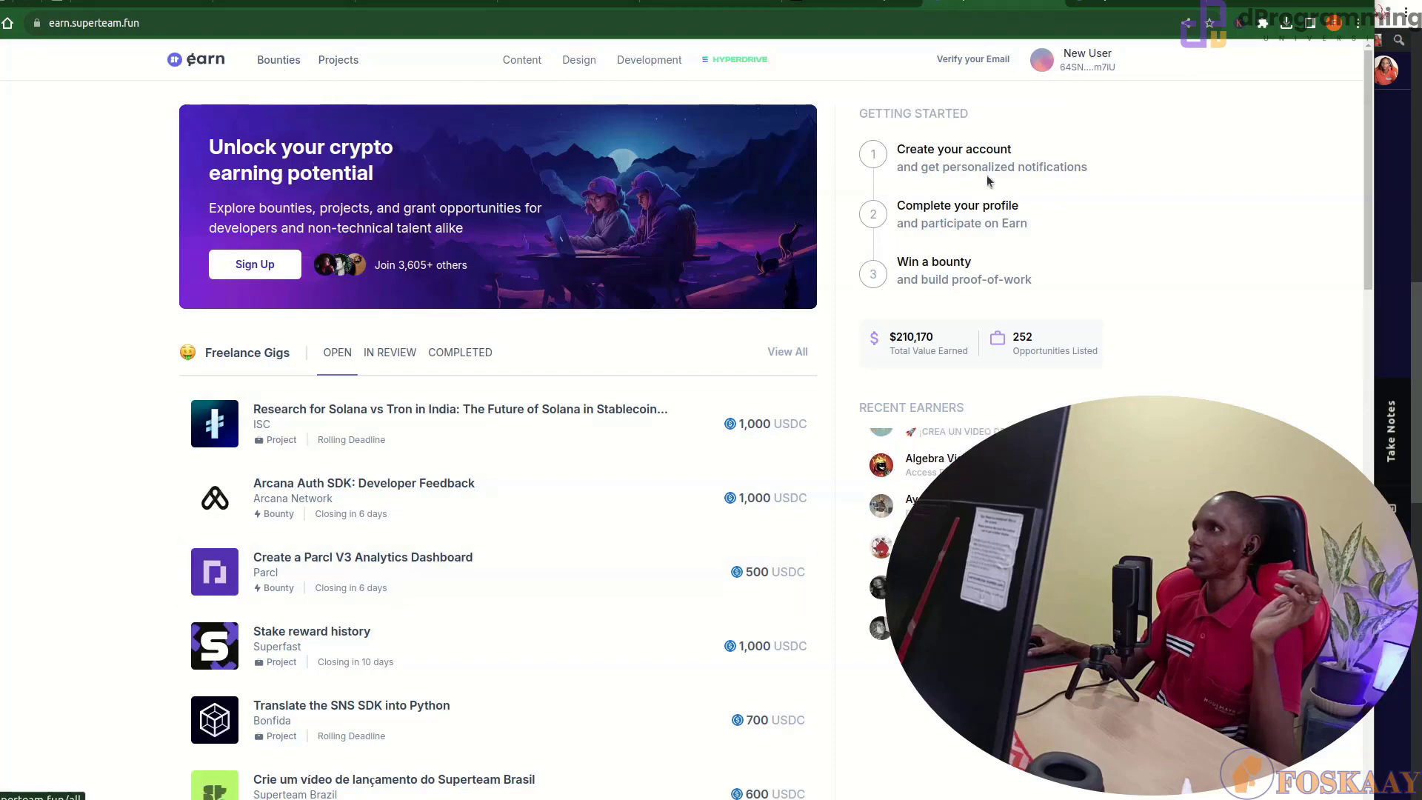
{"action": "scroll", "coordinate": [1144, 339], "scroll_direction": "down", "scroll_amount": 4}
{"action": "scroll", "coordinate": [1145, 339], "scroll_direction": "up", "scroll_amount": 4}
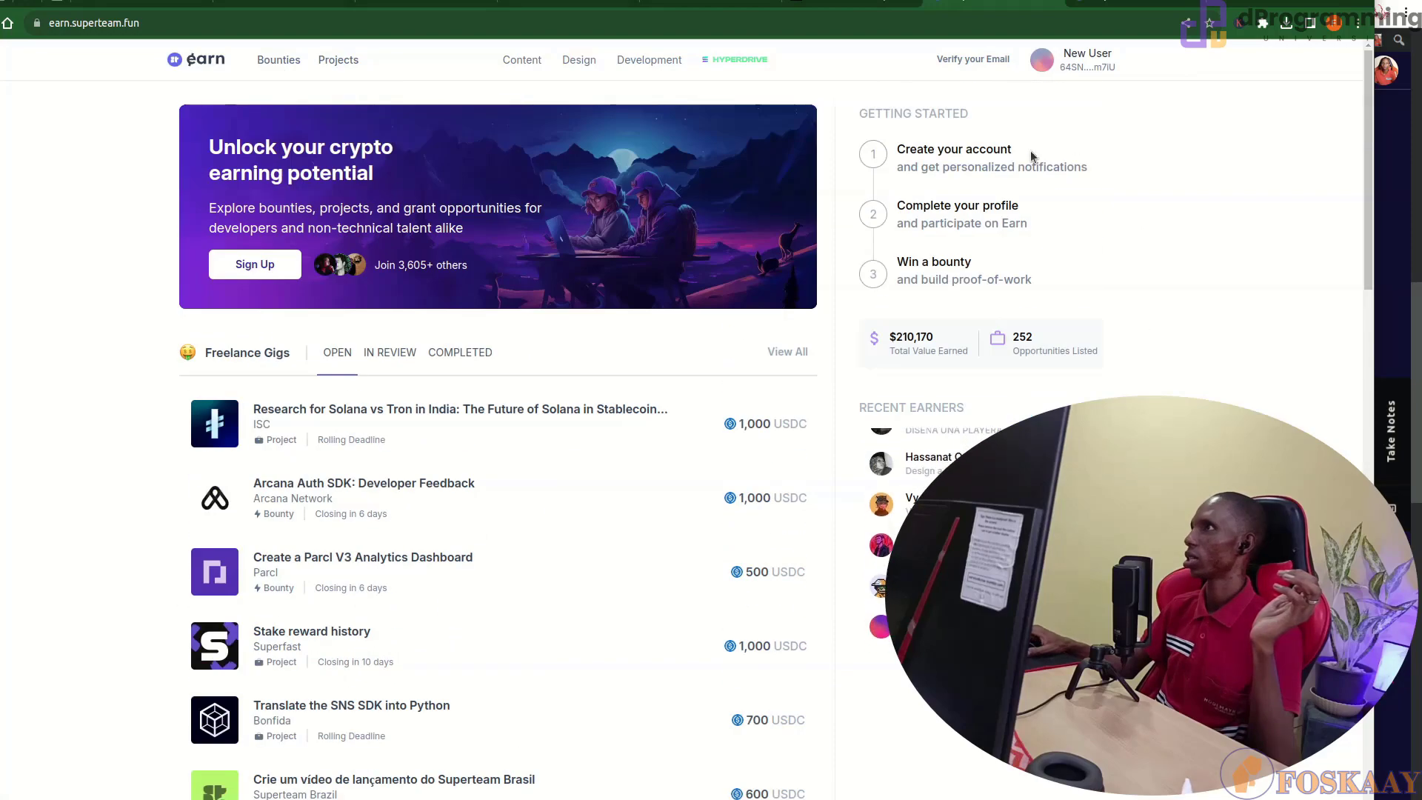
{"action": "left_click", "coordinate": [962, 63]}
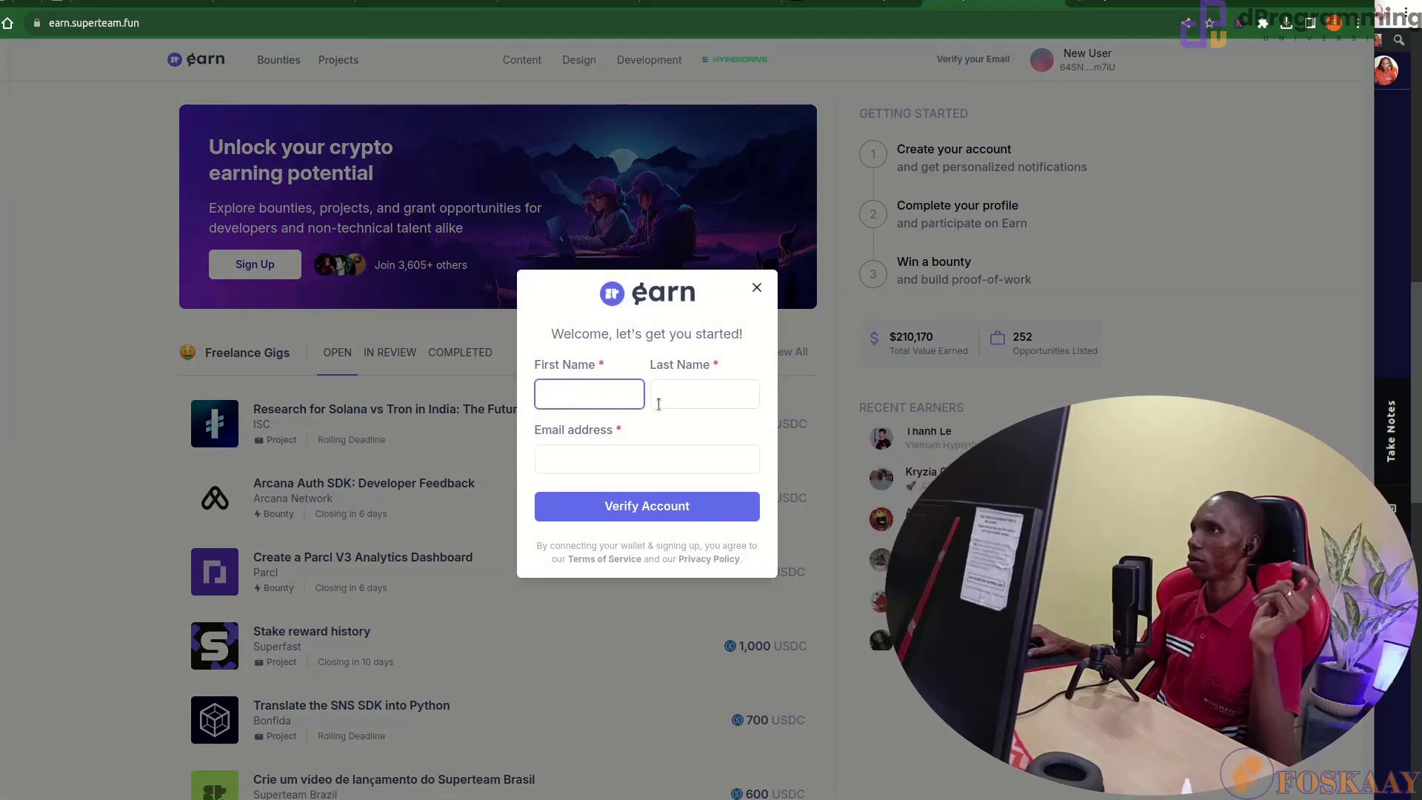
{"action": "left_click", "coordinate": [680, 391]}
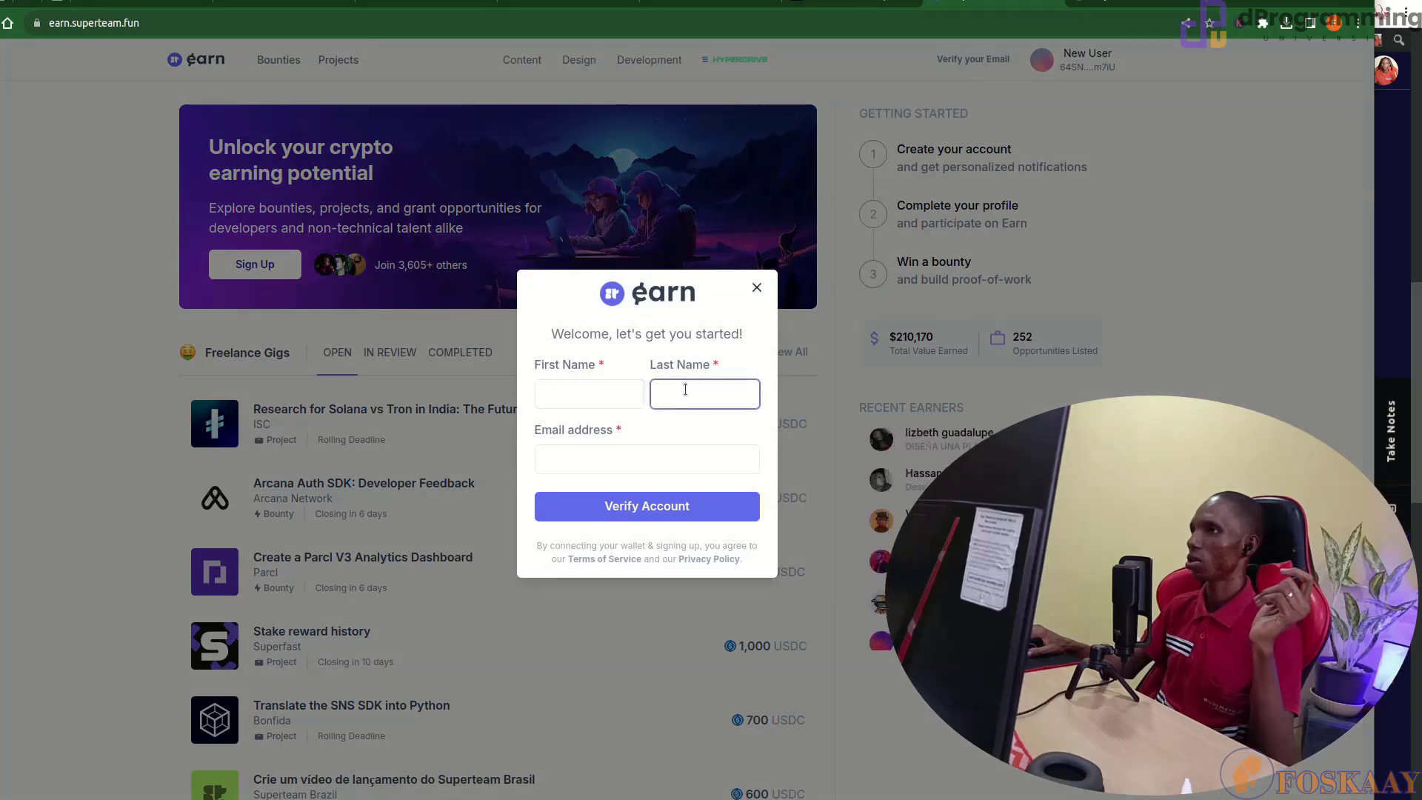
{"action": "left_click", "coordinate": [569, 461]}
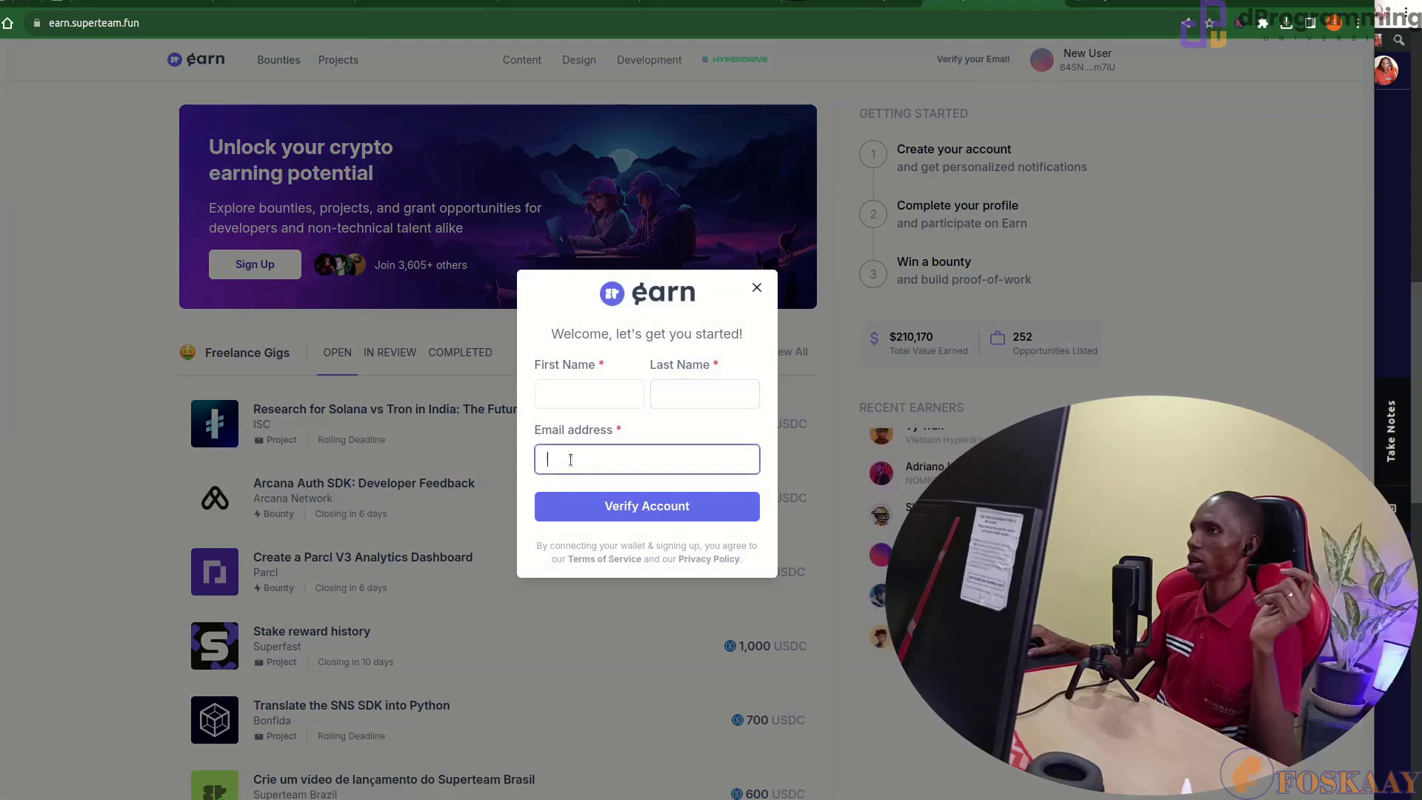
{"action": "left_click", "coordinate": [705, 389]}
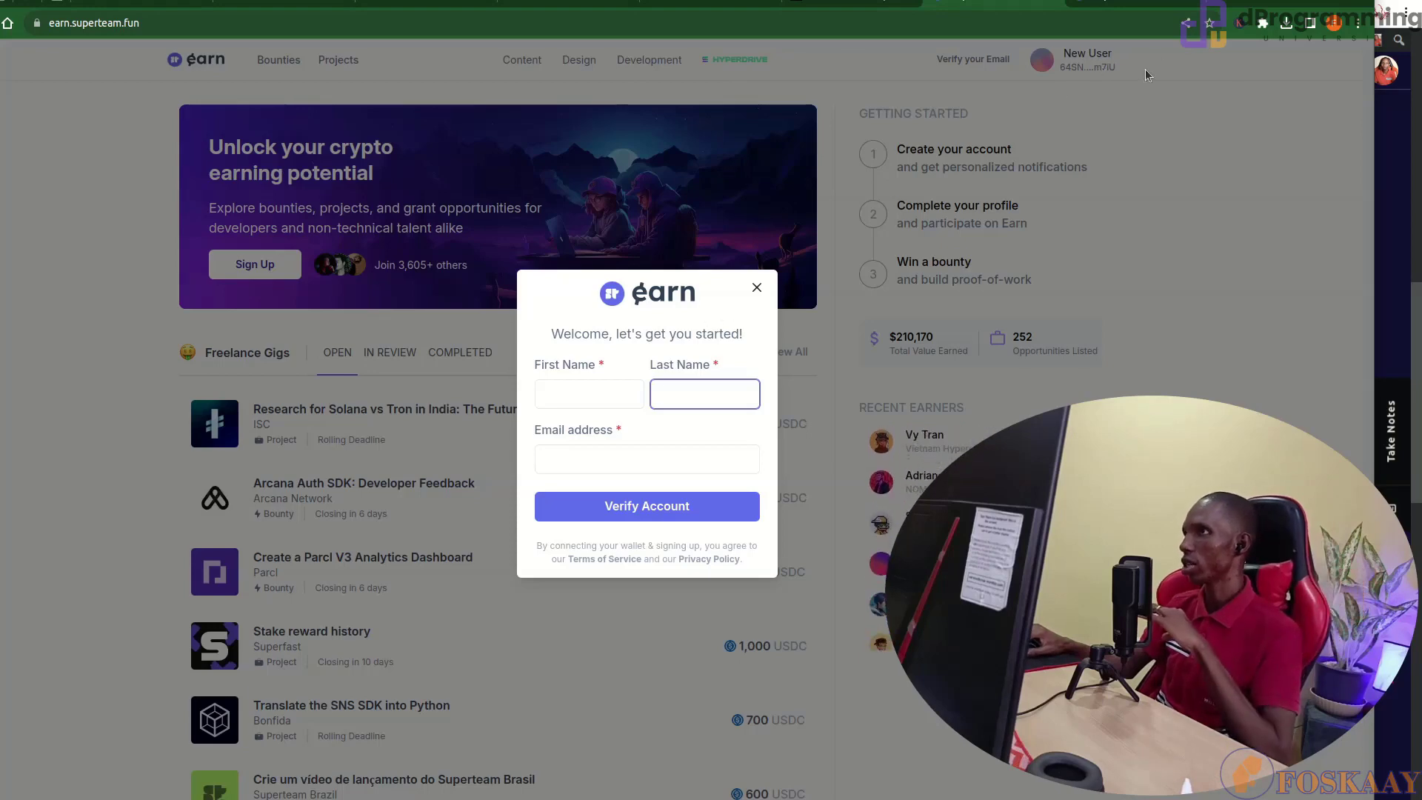
{"action": "left_click", "coordinate": [575, 393]}
{"action": "left_click", "coordinate": [669, 457]}
{"action": "left_click", "coordinate": [664, 394]}
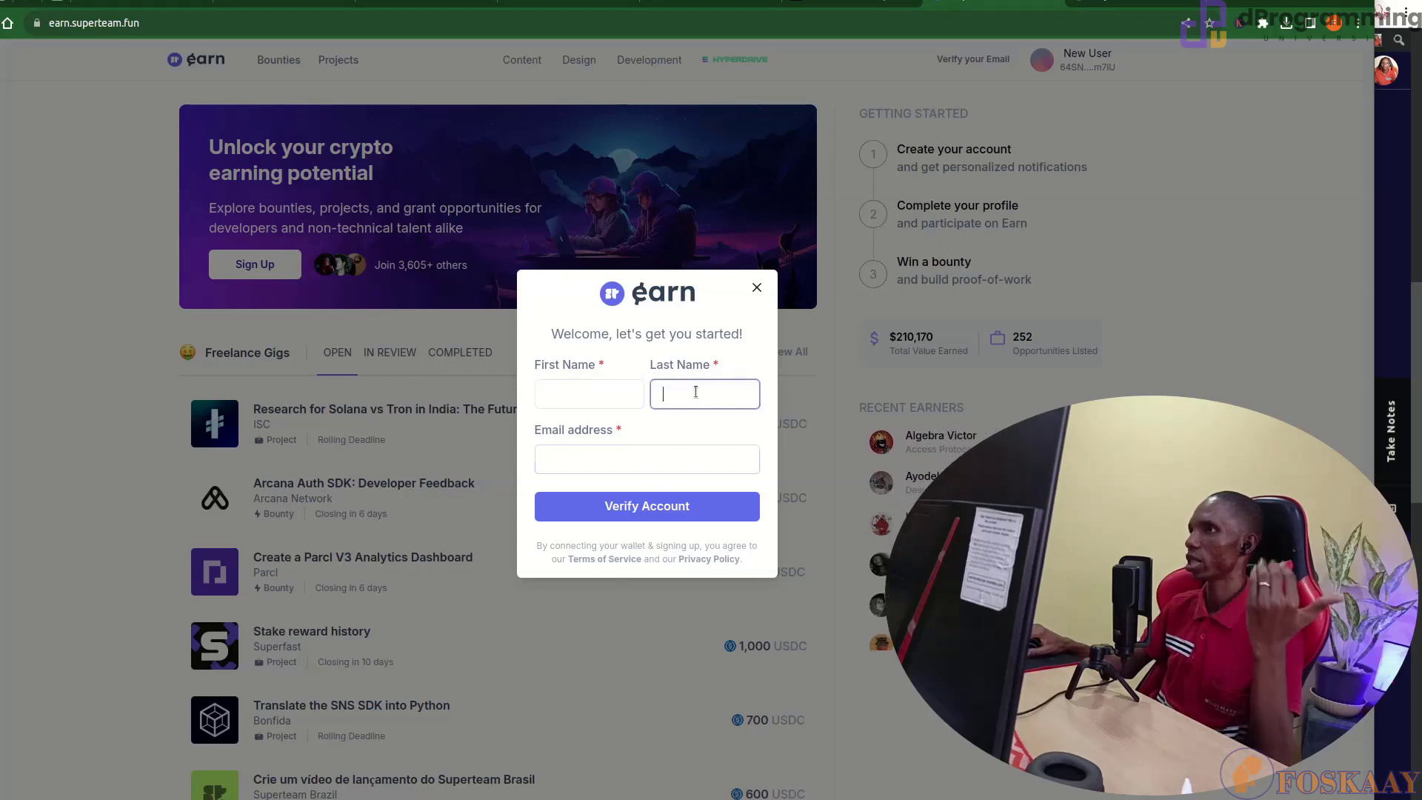
{"action": "left_click", "coordinate": [551, 394]}
{"action": "left_click", "coordinate": [675, 394]}
{"action": "left_click", "coordinate": [648, 456]}
{"action": "left_click", "coordinate": [596, 394]}
{"action": "left_click", "coordinate": [698, 393]}
{"action": "left_click", "coordinate": [666, 455]}
{"action": "left_click", "coordinate": [625, 398]}
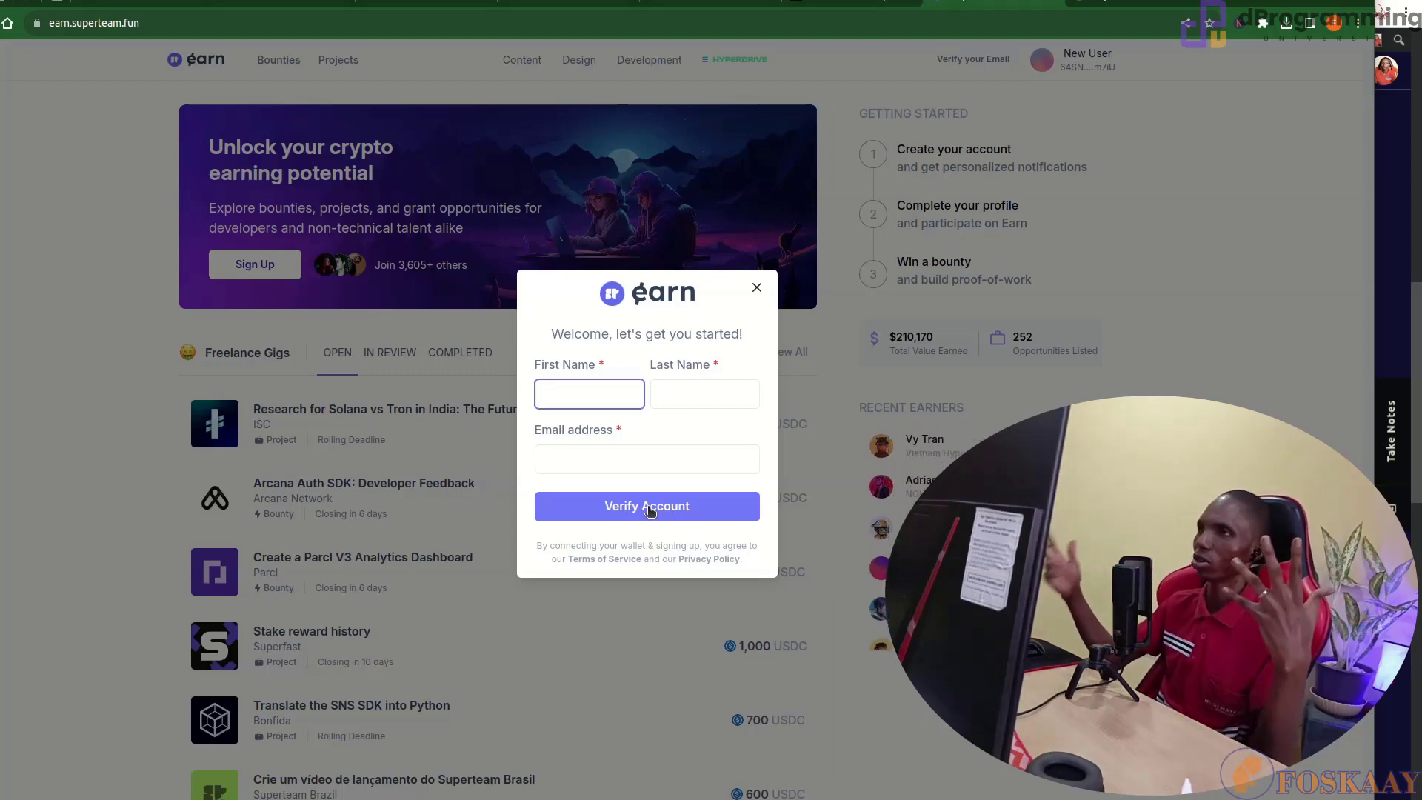
Move between the email address and first name fields, leaving the sign-up form empty
{"action": "left_click", "coordinate": [623, 467]}
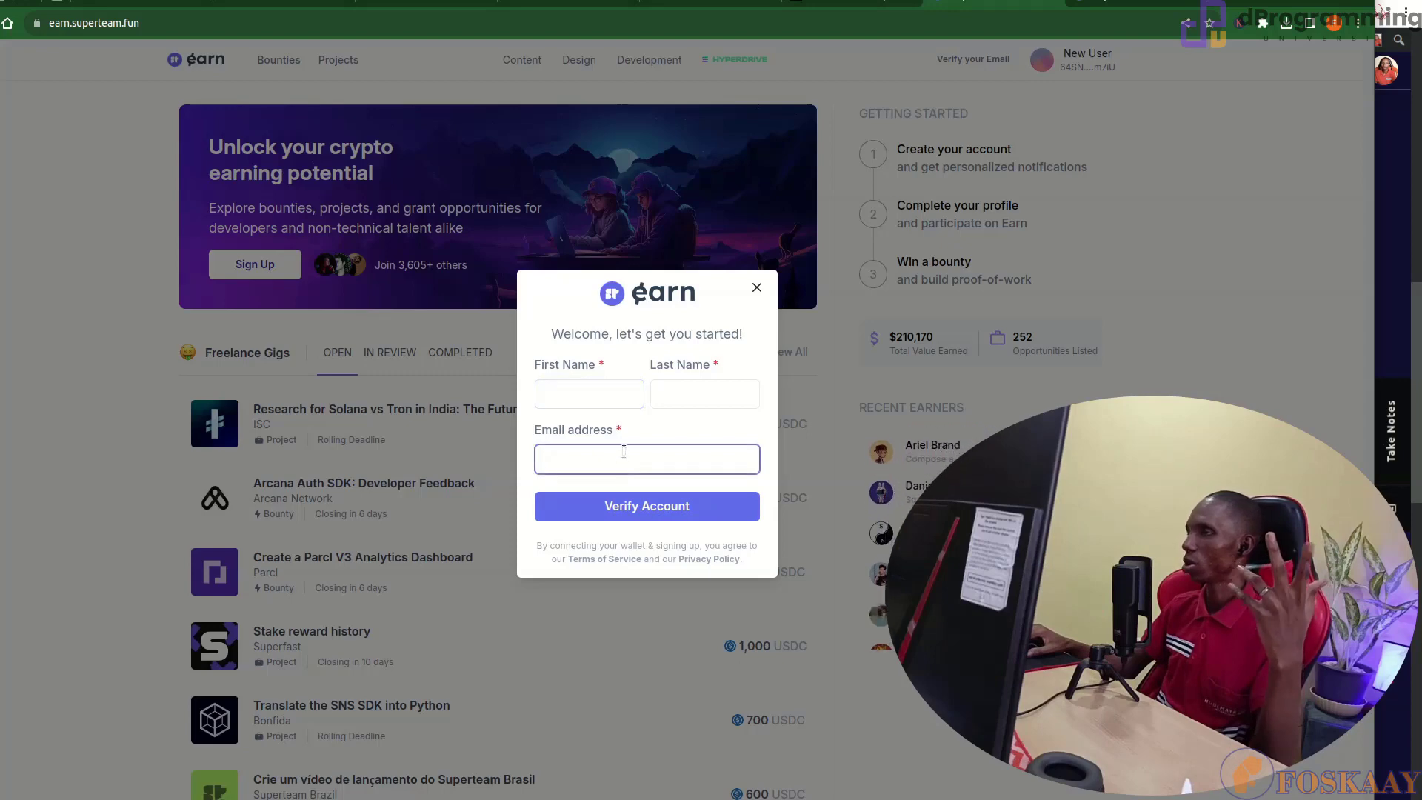
{"action": "left_click", "coordinate": [580, 405]}
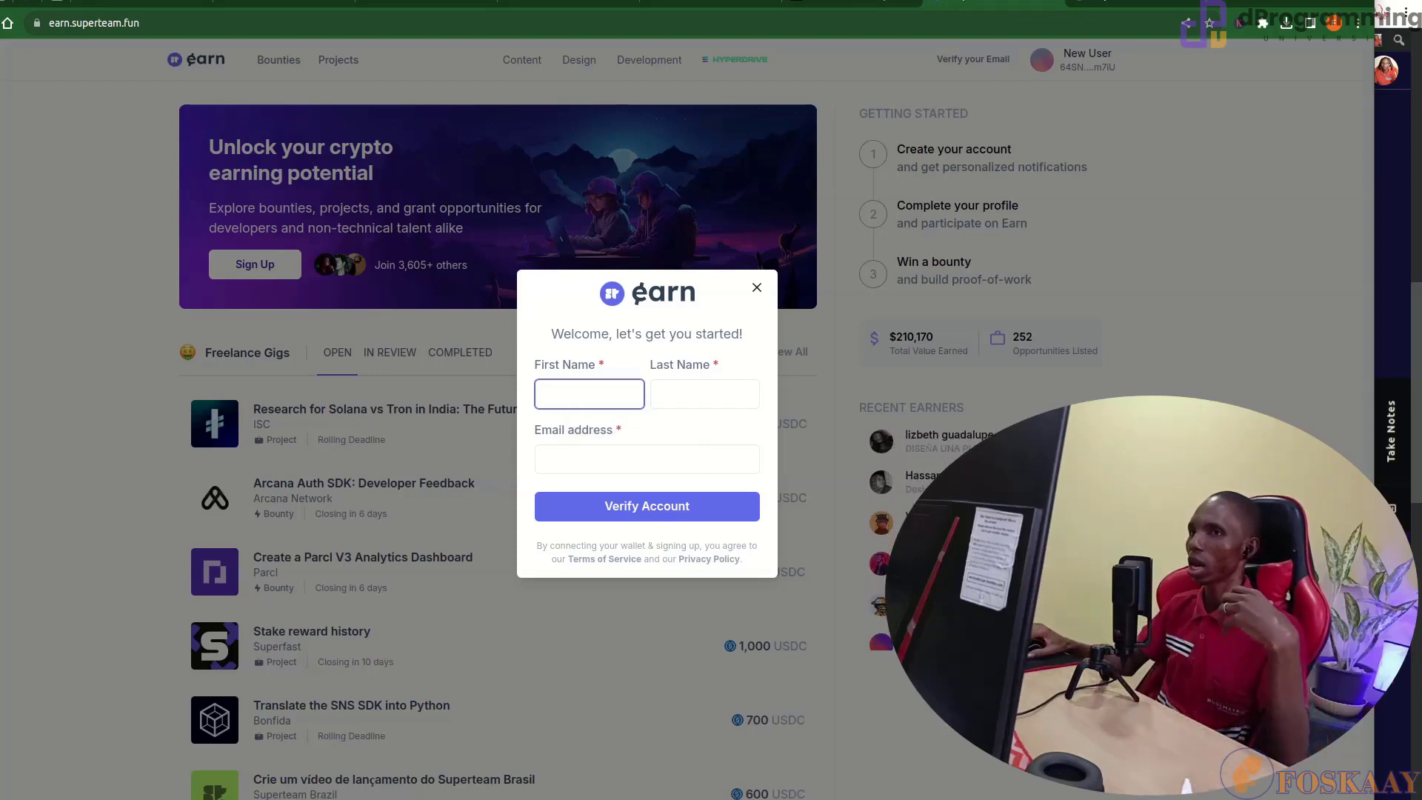
{"action": "left_click", "coordinate": [652, 426]}
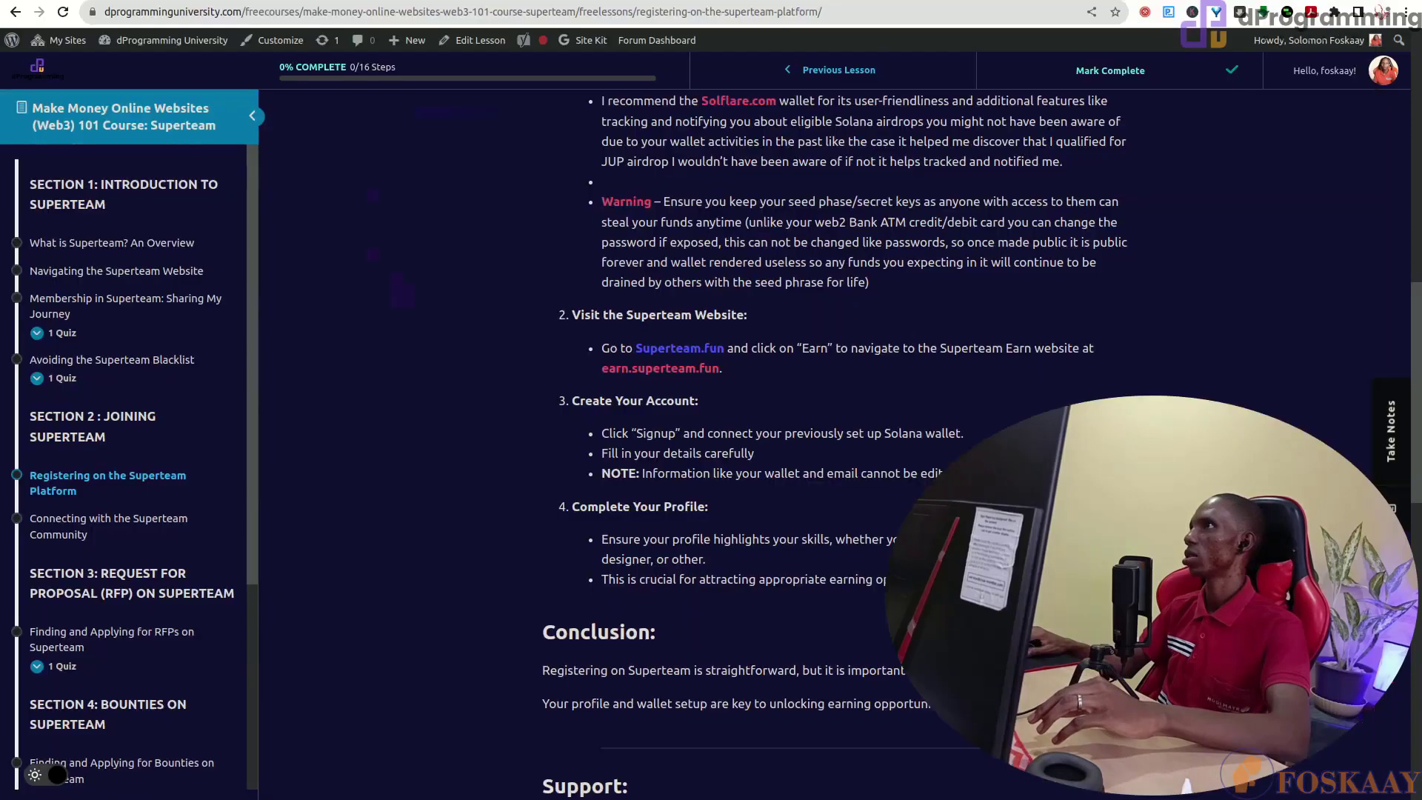
{"action": "scroll", "coordinate": [465, 416], "scroll_direction": "down", "scroll_amount": 3}
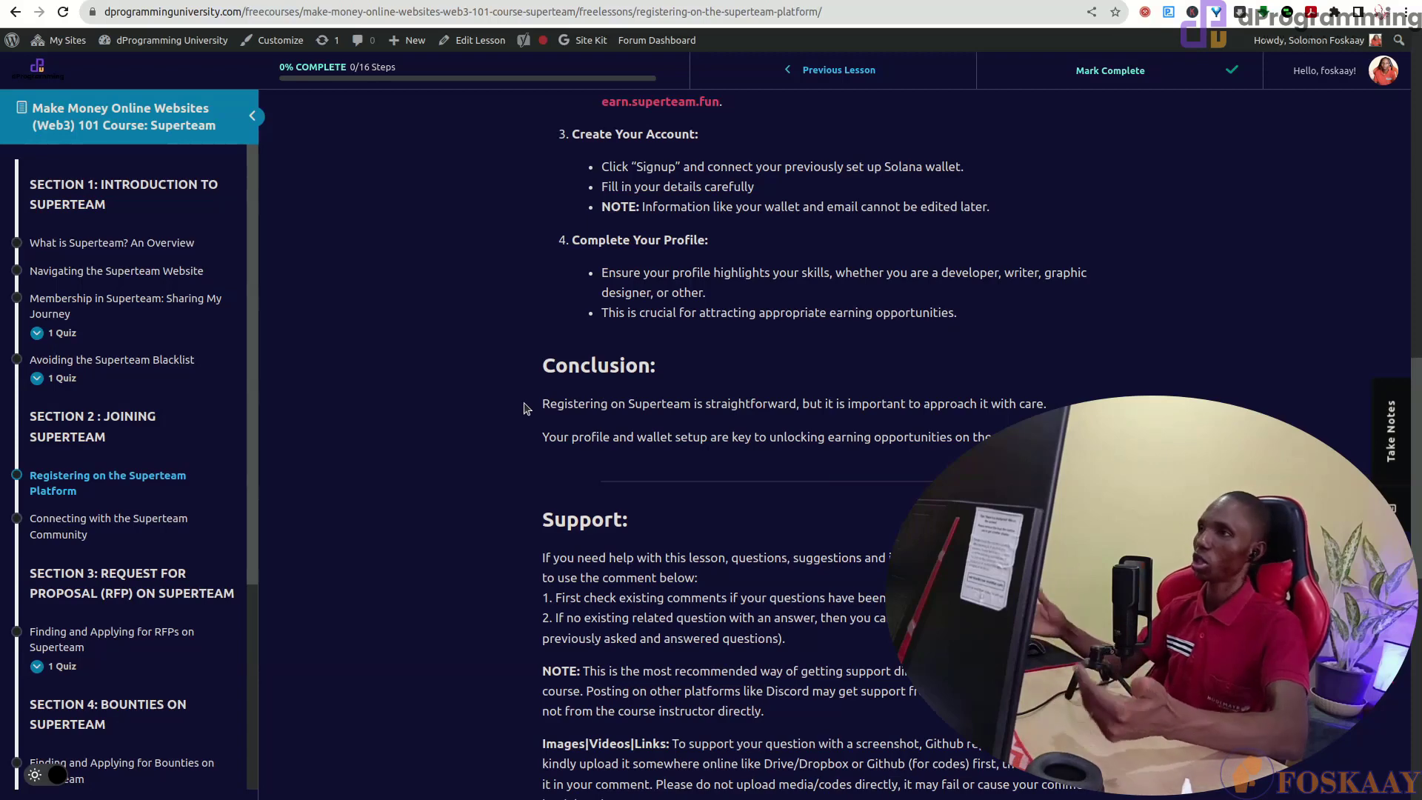
{"action": "scroll", "coordinate": [522, 406], "scroll_direction": "down", "scroll_amount": 3}
{"action": "scroll", "coordinate": [428, 354], "scroll_direction": "down", "scroll_amount": 1}
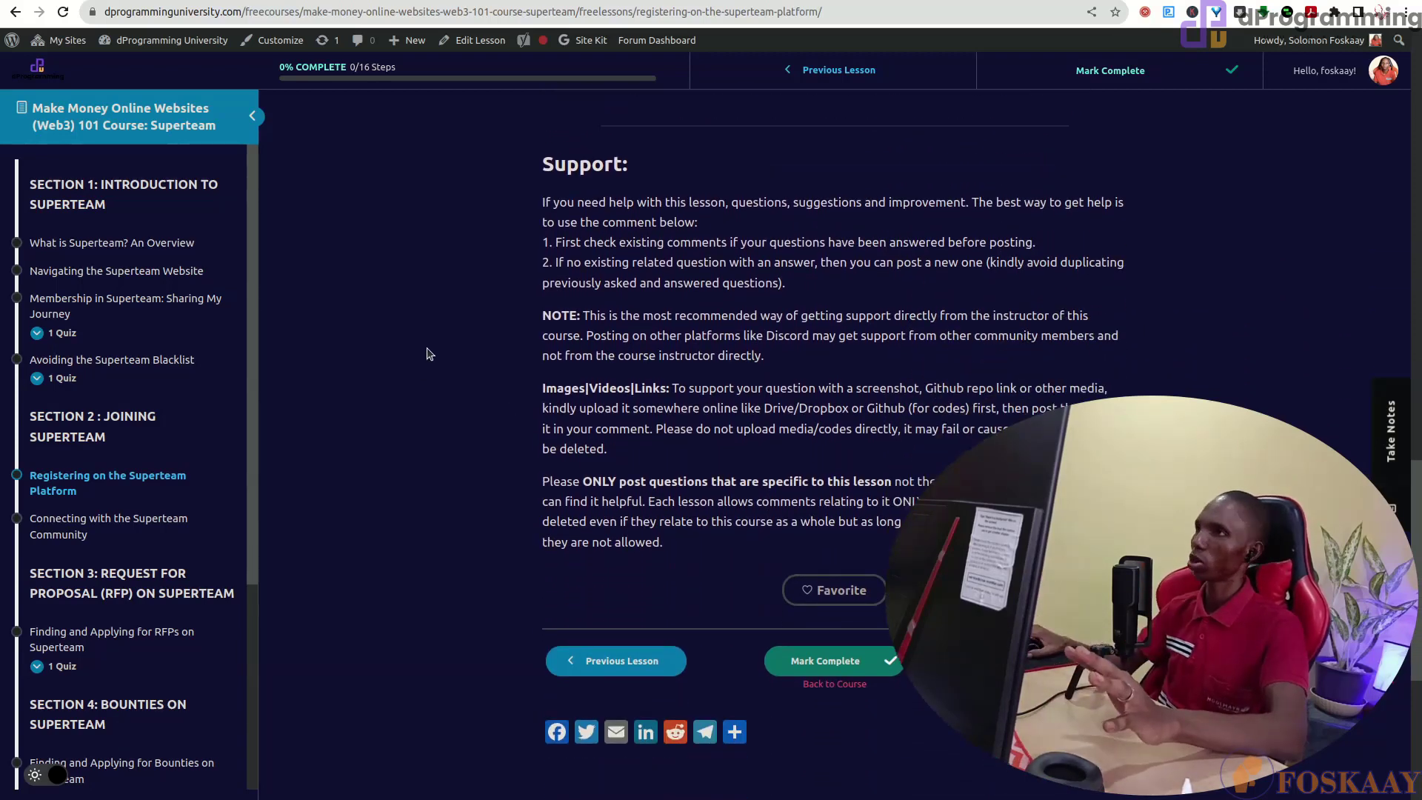
{"action": "scroll", "coordinate": [427, 354], "scroll_direction": "down", "scroll_amount": 1}
{"action": "scroll", "coordinate": [438, 492], "scroll_direction": "down", "scroll_amount": 1}
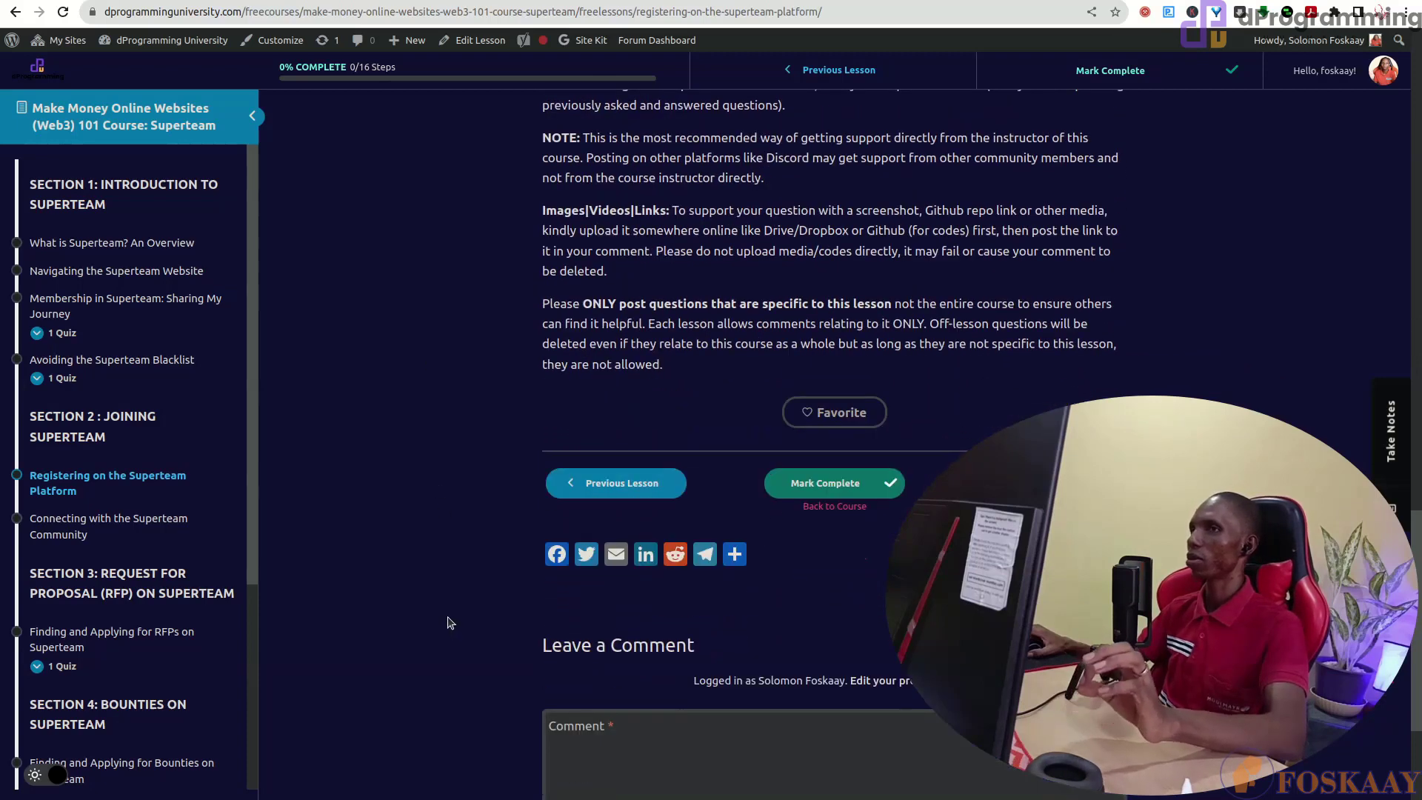
{"action": "scroll", "coordinate": [448, 622], "scroll_direction": "down", "scroll_amount": 2}
{"action": "left_click", "coordinate": [667, 499]}
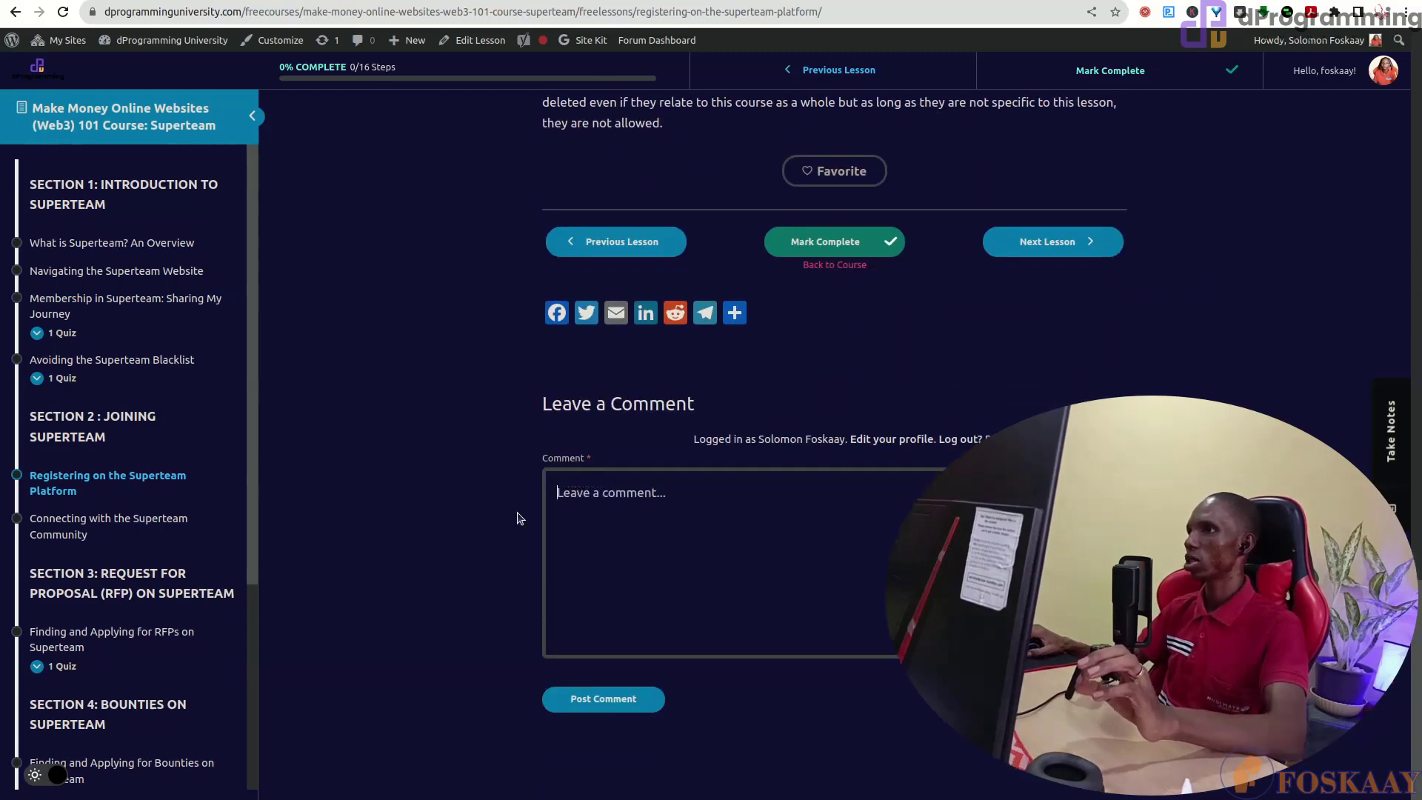
{"action": "scroll", "coordinate": [480, 451], "scroll_direction": "up", "scroll_amount": 2}
{"action": "scroll", "coordinate": [480, 451], "scroll_direction": "down", "scroll_amount": 2}
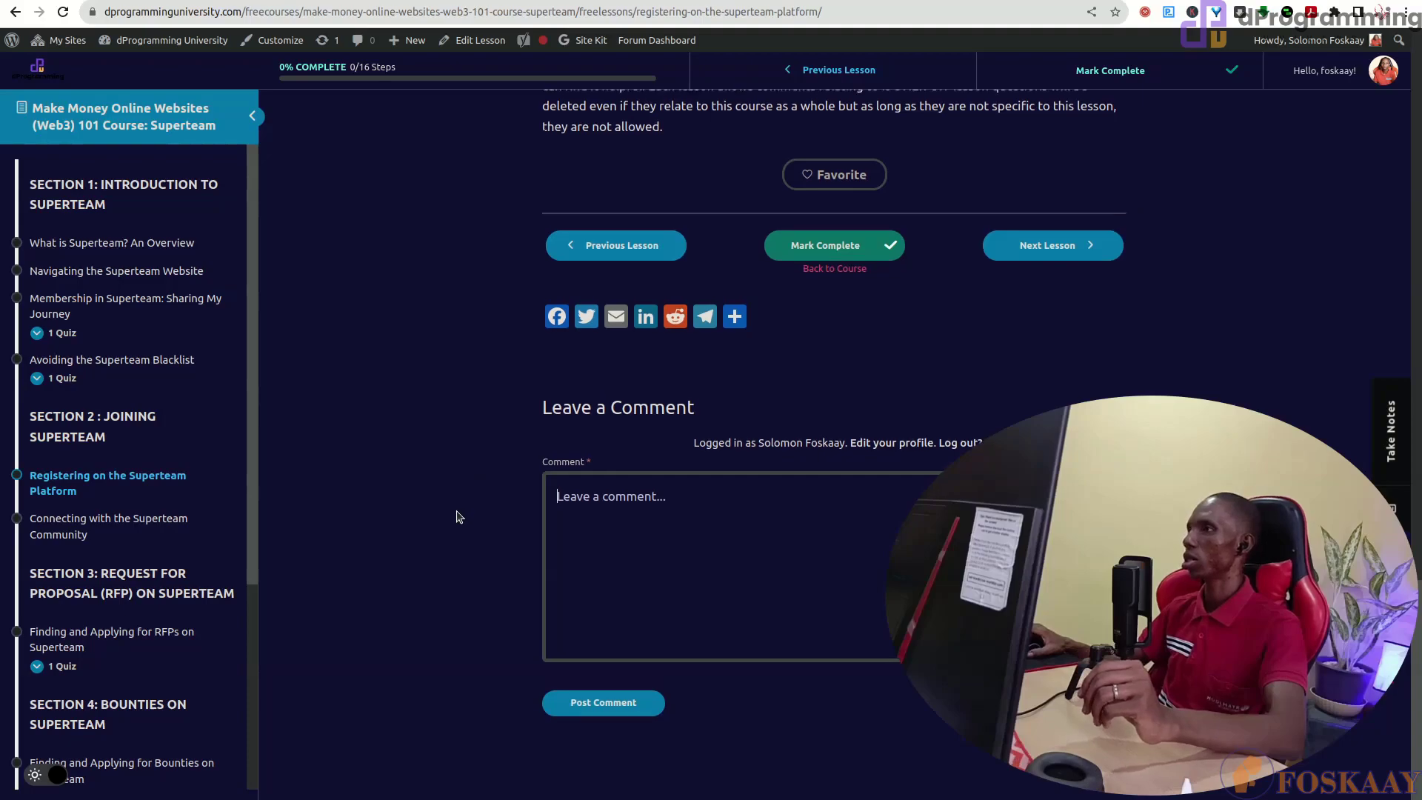
{"action": "scroll", "coordinate": [456, 515], "scroll_direction": "up", "scroll_amount": 5}
{"action": "scroll", "coordinate": [455, 517], "scroll_direction": "up", "scroll_amount": 5}
{"action": "scroll", "coordinate": [456, 515], "scroll_direction": "up", "scroll_amount": 5}
{"action": "scroll", "coordinate": [456, 516], "scroll_direction": "down", "scroll_amount": 5}
{"action": "scroll", "coordinate": [455, 516], "scroll_direction": "down", "scroll_amount": 10}
{"action": "scroll", "coordinate": [456, 516], "scroll_direction": "down", "scroll_amount": 5}
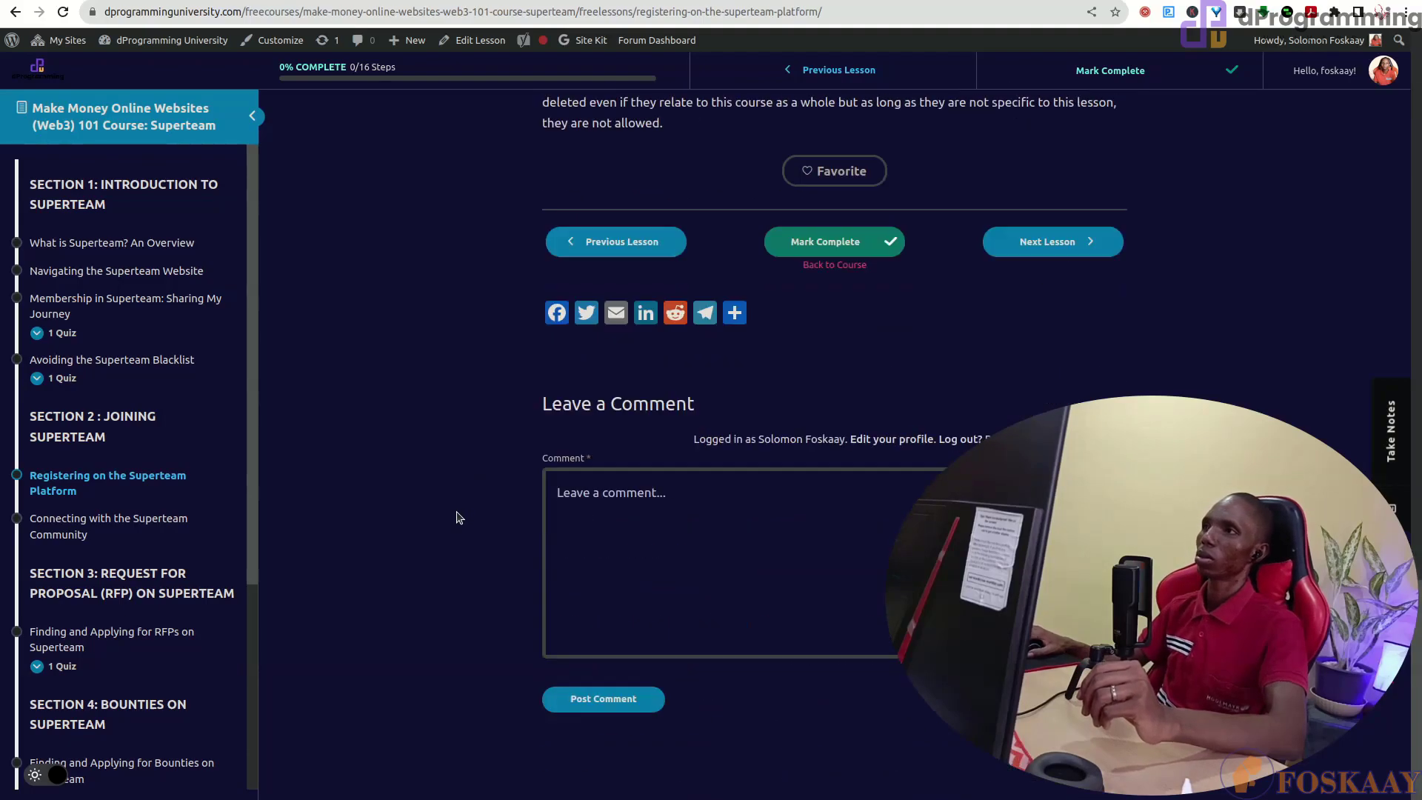
{"action": "scroll", "coordinate": [455, 517], "scroll_direction": "up", "scroll_amount": 5}
{"action": "scroll", "coordinate": [455, 517], "scroll_direction": "down", "scroll_amount": 5}
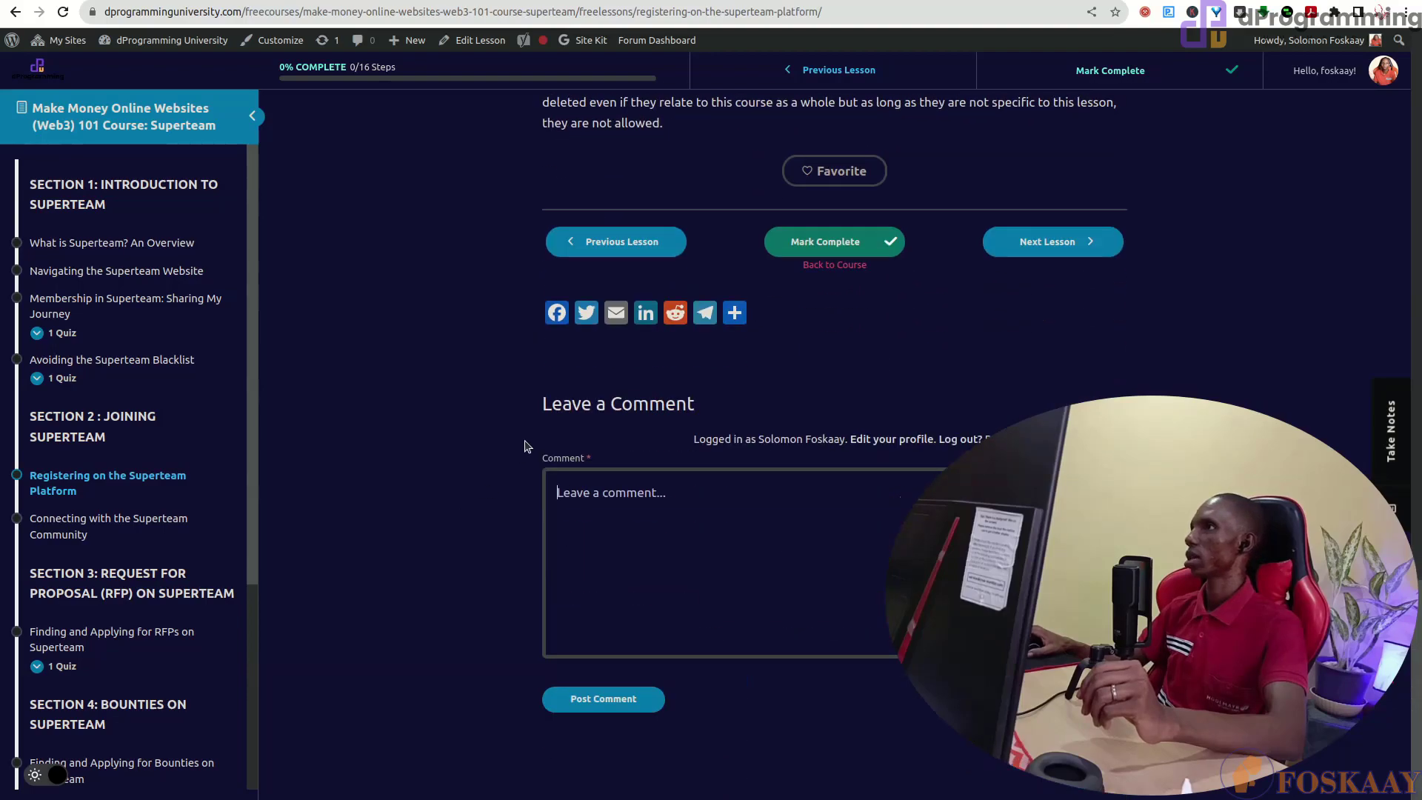
{"action": "scroll", "coordinate": [527, 447], "scroll_direction": "up", "scroll_amount": 5}
{"action": "scroll", "coordinate": [527, 447], "scroll_direction": "up", "scroll_amount": 5}
{"action": "scroll", "coordinate": [527, 447], "scroll_direction": "up", "scroll_amount": 10}
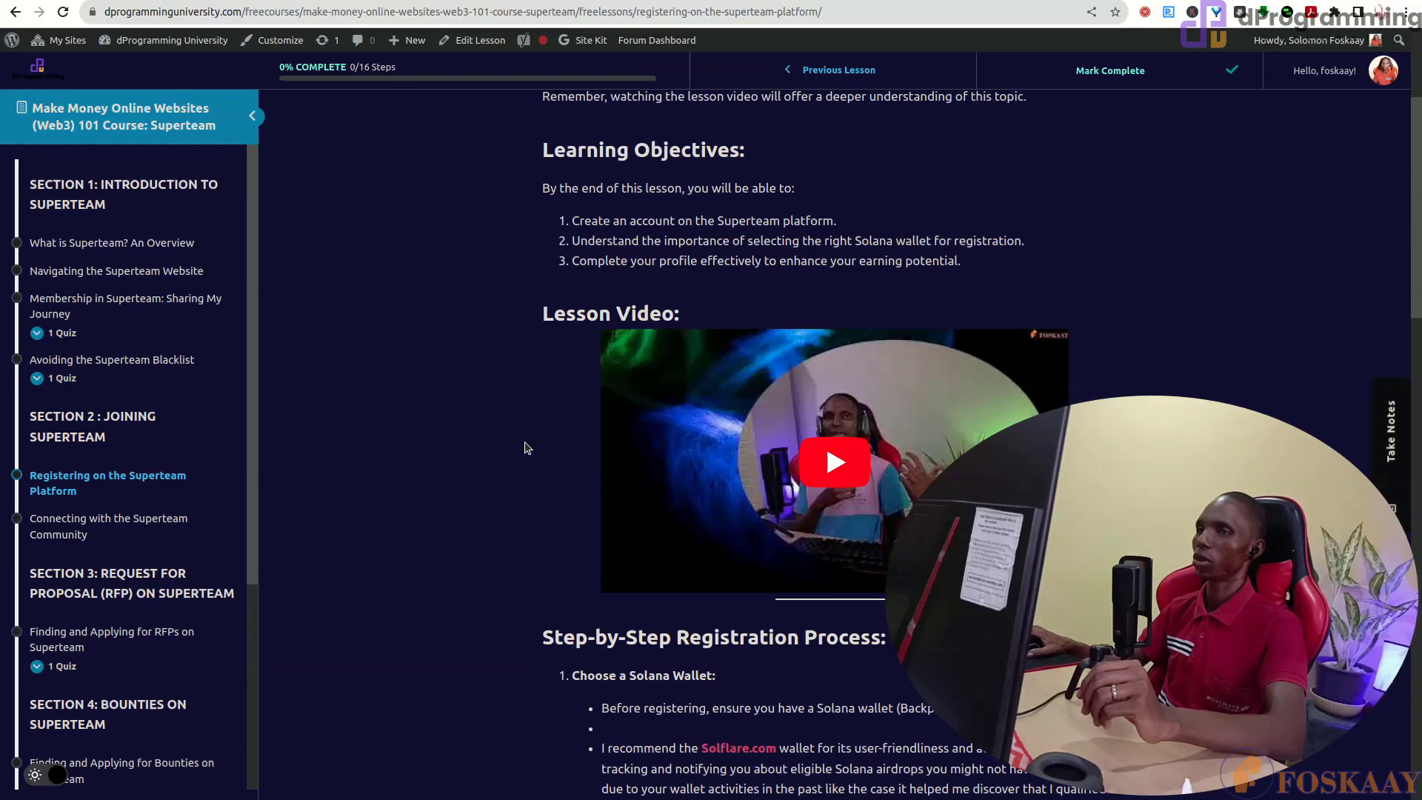
{"action": "scroll", "coordinate": [522, 446], "scroll_direction": "up", "scroll_amount": 3}
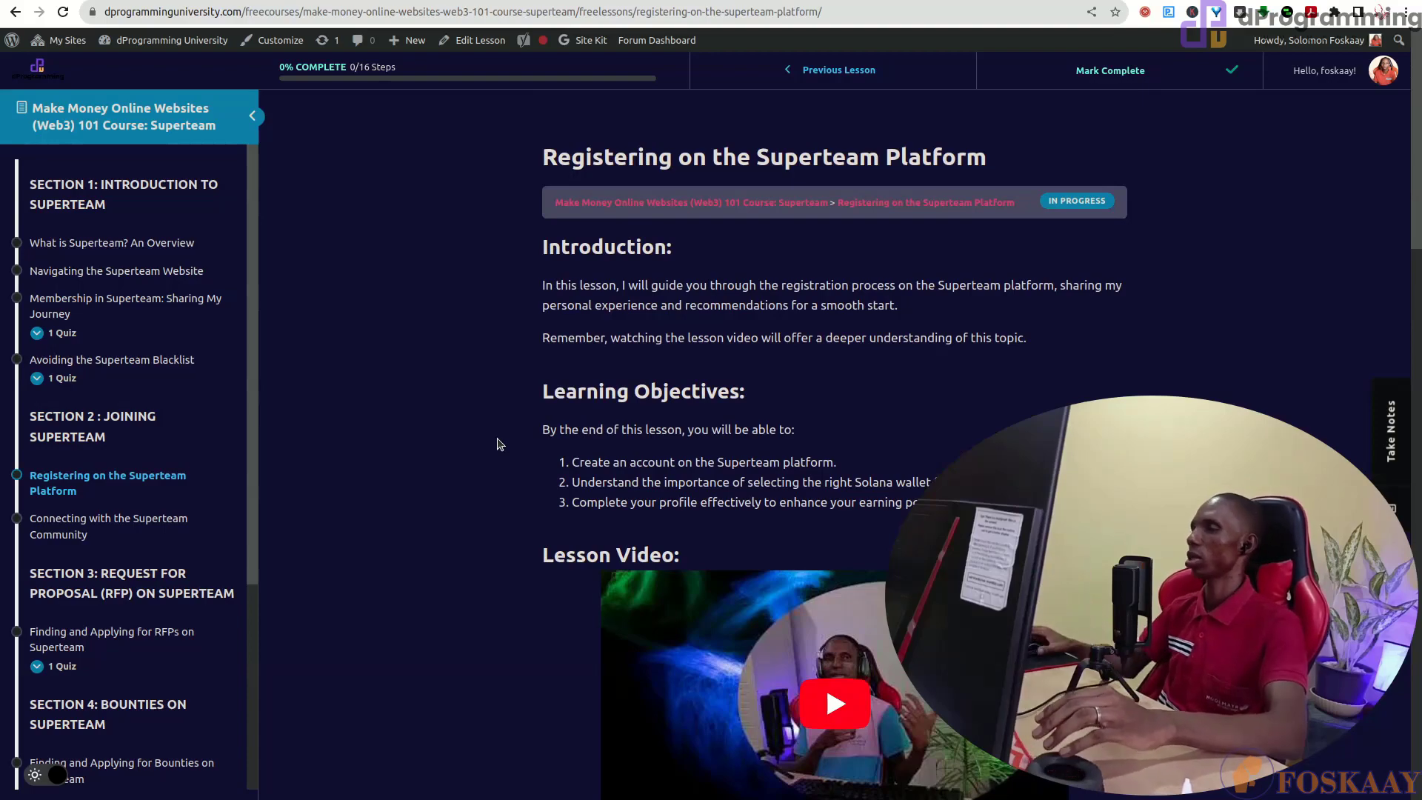
{"action": "scroll", "coordinate": [497, 444], "scroll_direction": "down", "scroll_amount": 6}
{"action": "scroll", "coordinate": [483, 445], "scroll_direction": "down", "scroll_amount": 14}
{"action": "scroll", "coordinate": [483, 475], "scroll_direction": "down", "scroll_amount": 3}
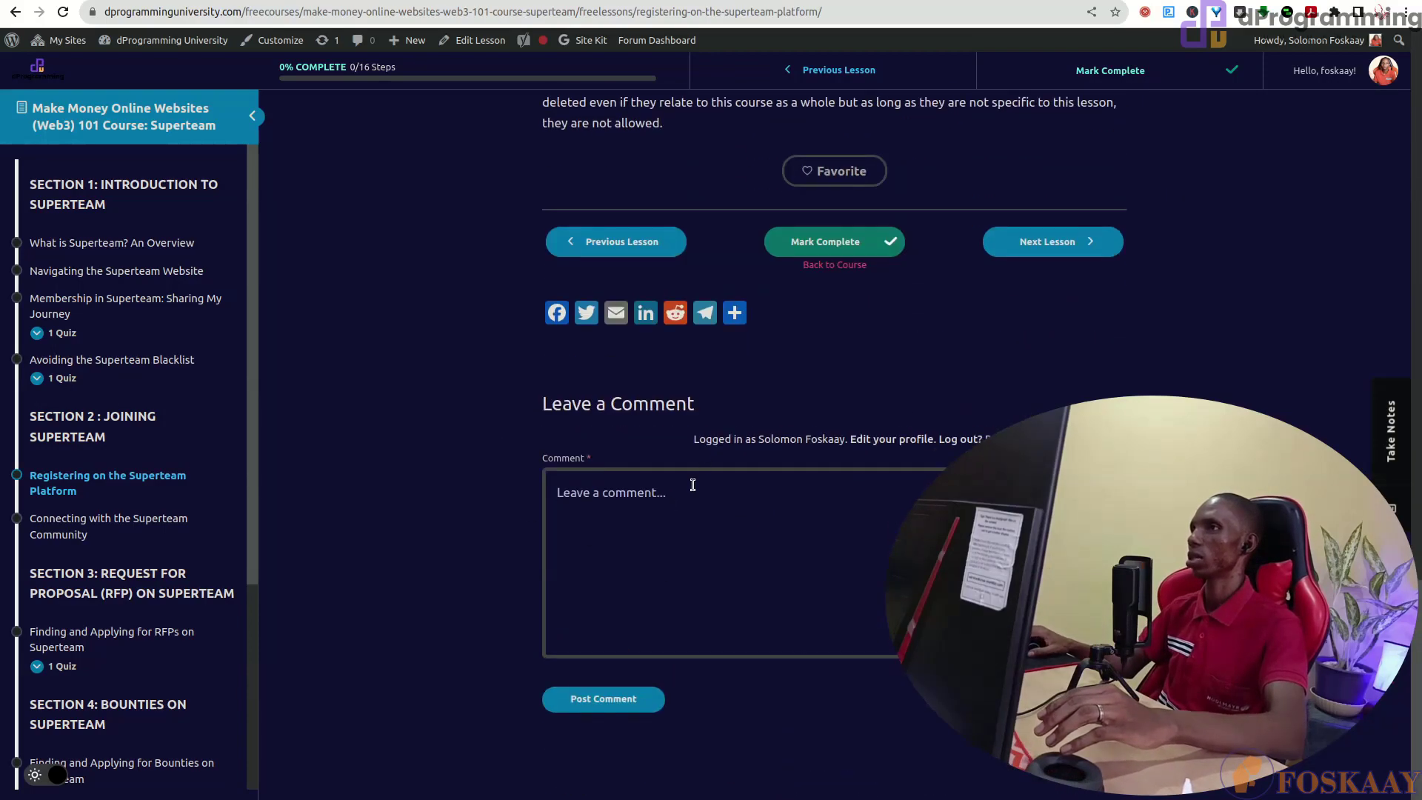
{"action": "scroll", "coordinate": [404, 457], "scroll_direction": "up", "scroll_amount": 3}
{"action": "scroll", "coordinate": [404, 459], "scroll_direction": "up", "scroll_amount": 2}
{"action": "scroll", "coordinate": [404, 458], "scroll_direction": "up", "scroll_amount": 3}
{"action": "scroll", "coordinate": [403, 458], "scroll_direction": "up", "scroll_amount": 2}
{"action": "scroll", "coordinate": [404, 458], "scroll_direction": "up", "scroll_amount": 4}
{"action": "scroll", "coordinate": [406, 455], "scroll_direction": "up", "scroll_amount": 8}
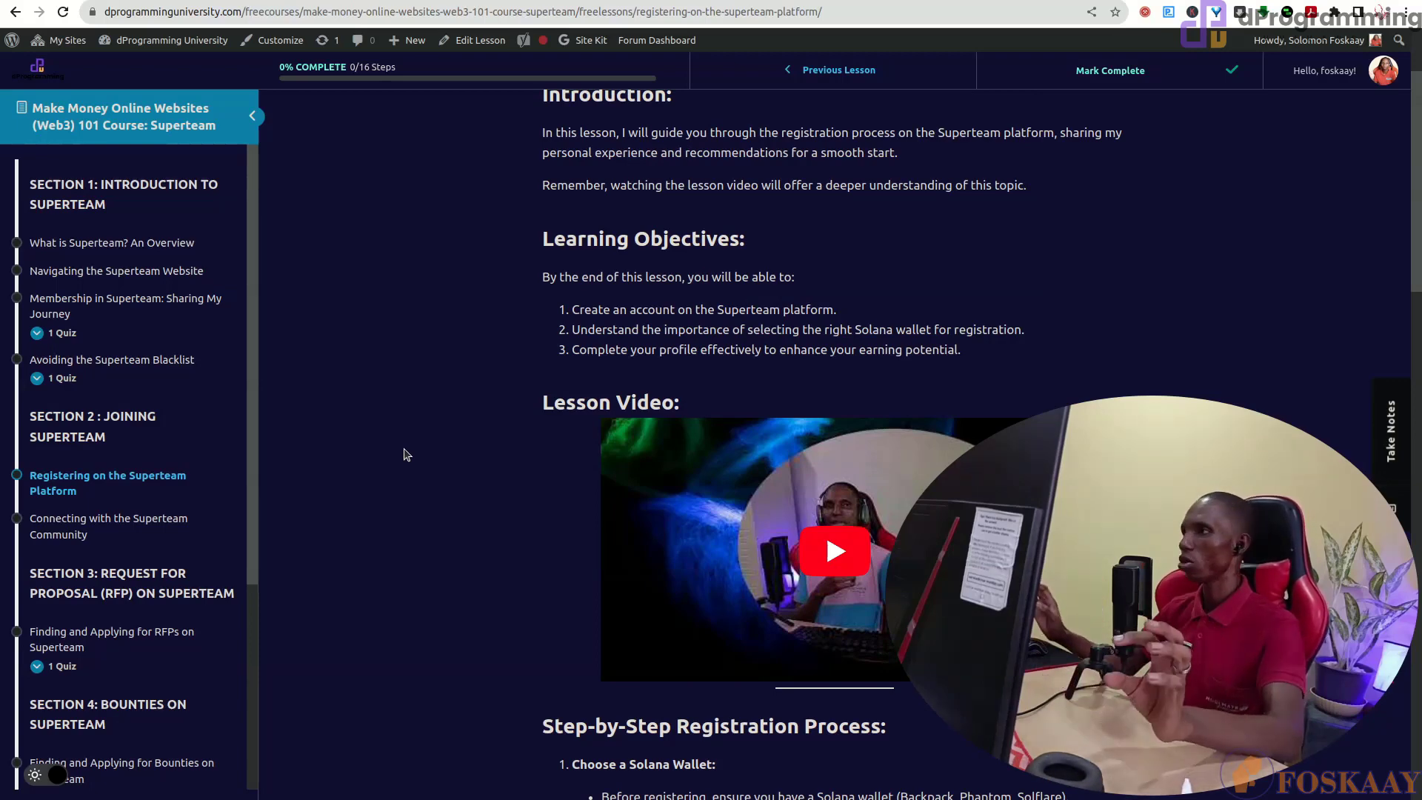
{"action": "scroll", "coordinate": [407, 476], "scroll_direction": "down", "scroll_amount": 3}
{"action": "scroll", "coordinate": [407, 479], "scroll_direction": "down", "scroll_amount": 10}
{"action": "scroll", "coordinate": [407, 480], "scroll_direction": "down", "scroll_amount": 5}
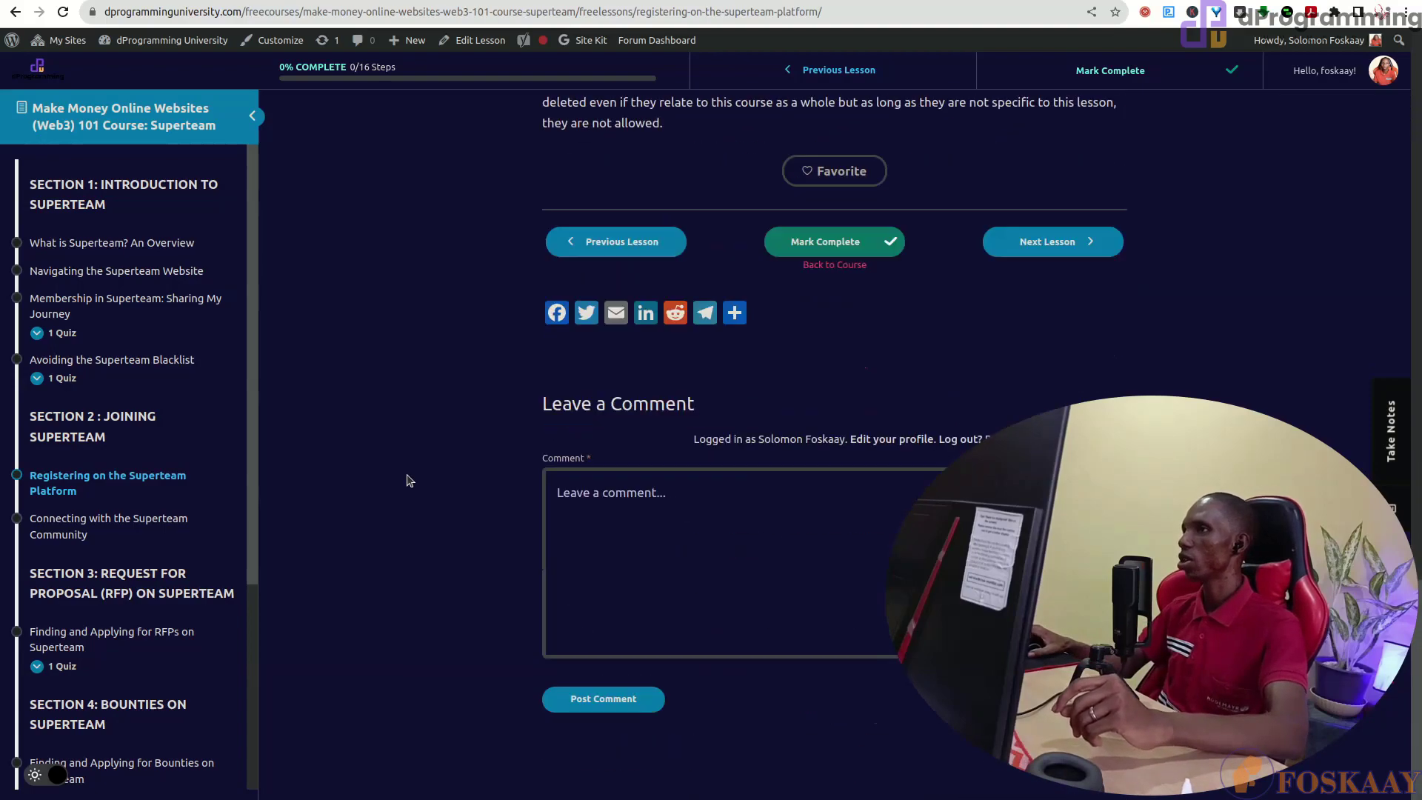